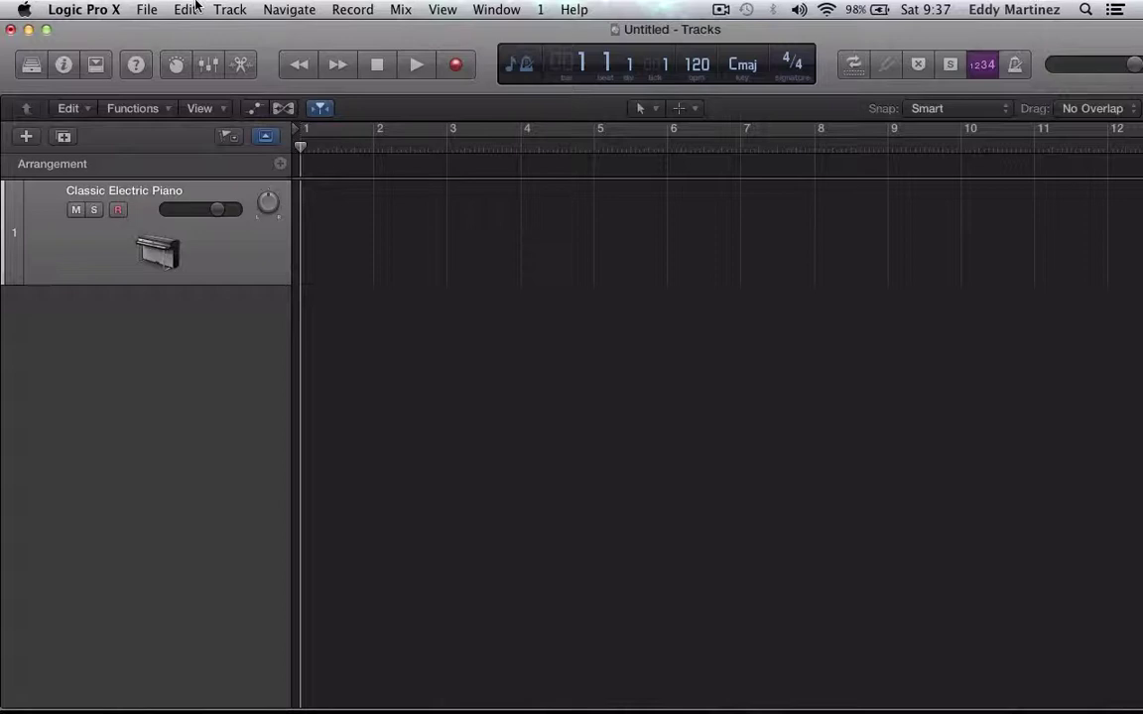
# Add a new Drummer track and set its drummer genre to Rock.
pyautogui.click(229, 10)
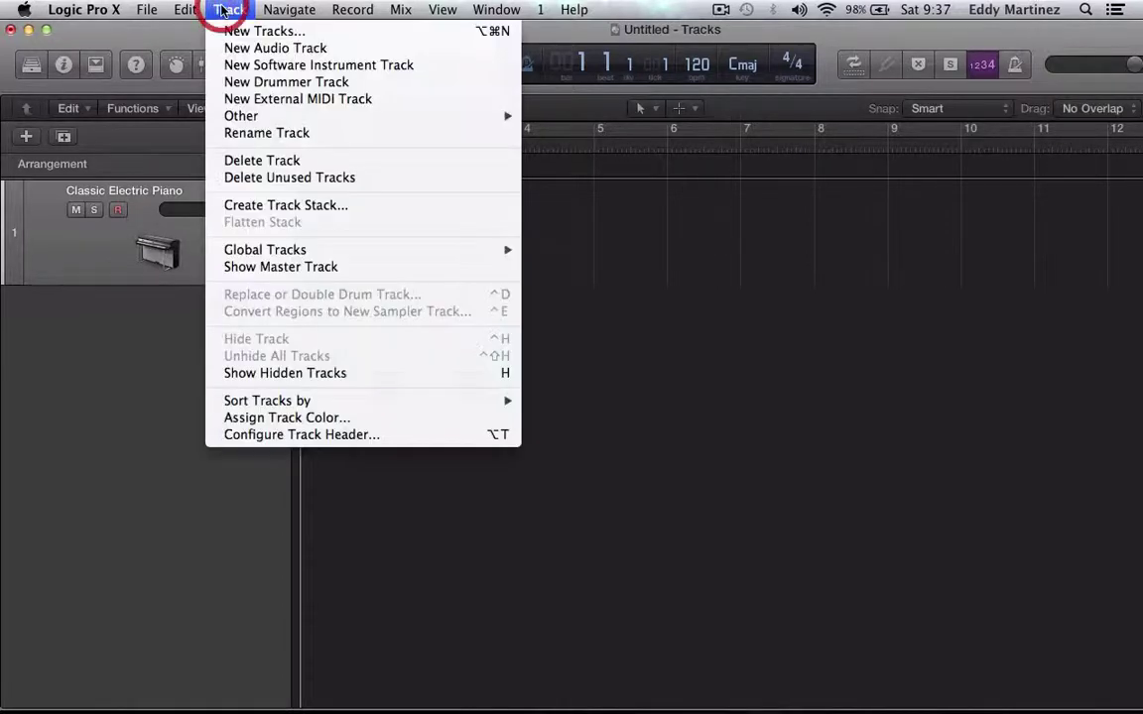
pyautogui.click(282, 85)
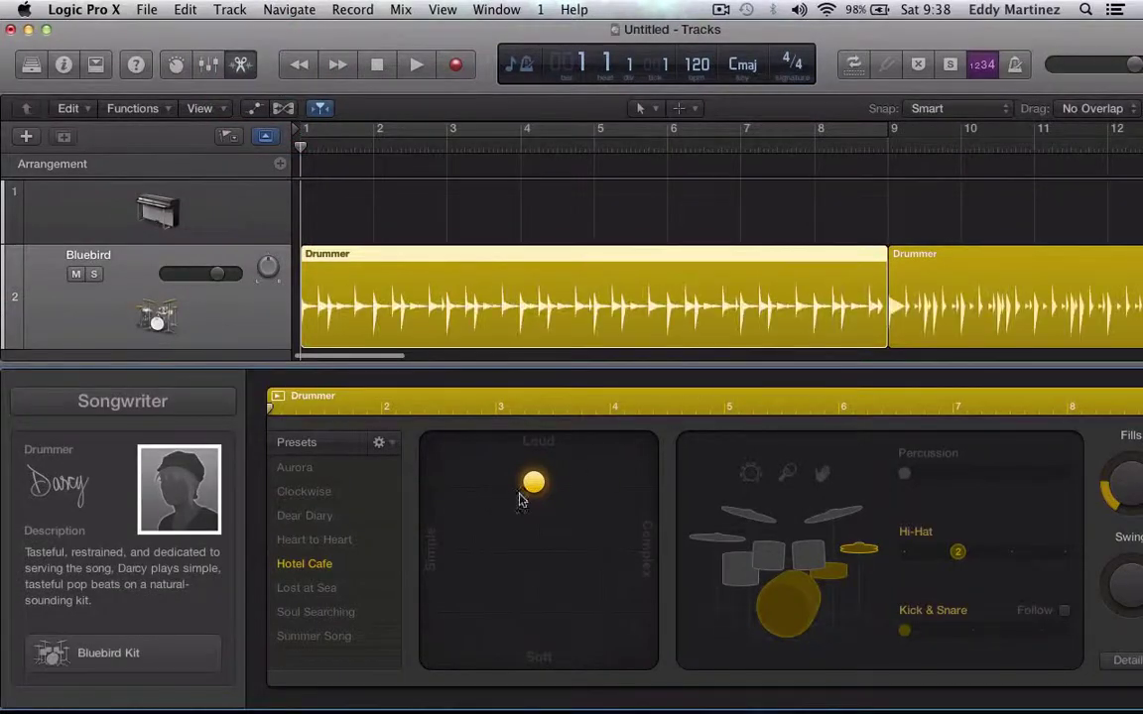
pyautogui.click(169, 401)
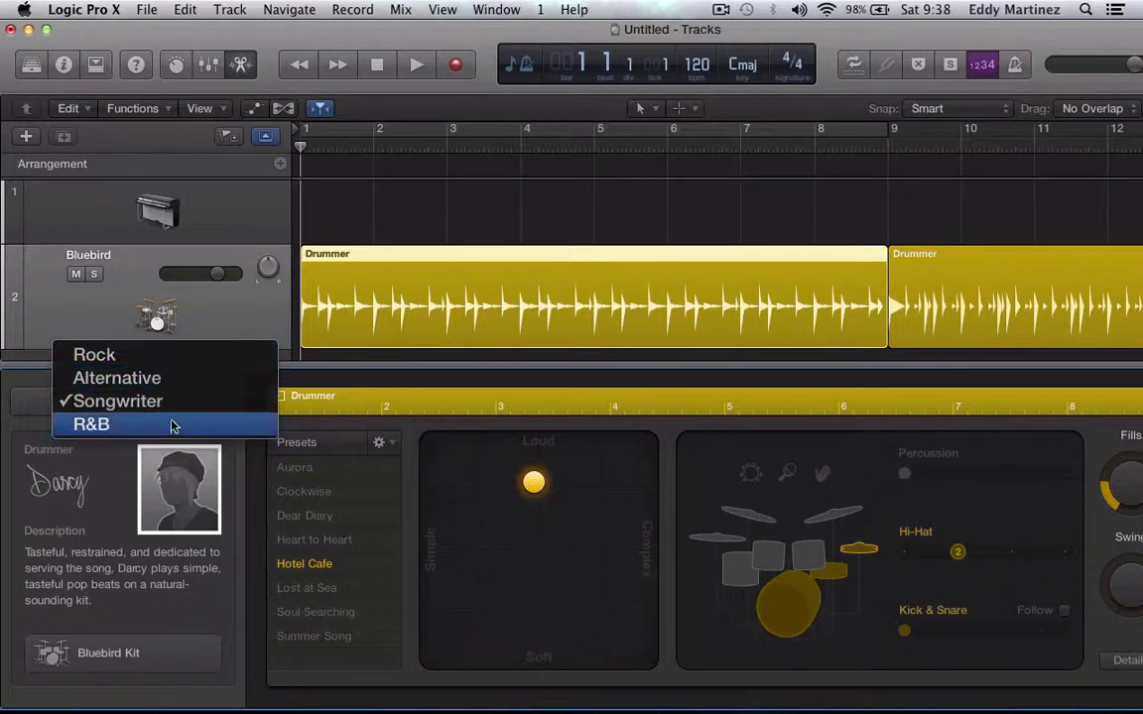
pyautogui.click(26, 397)
pyautogui.click(27, 403)
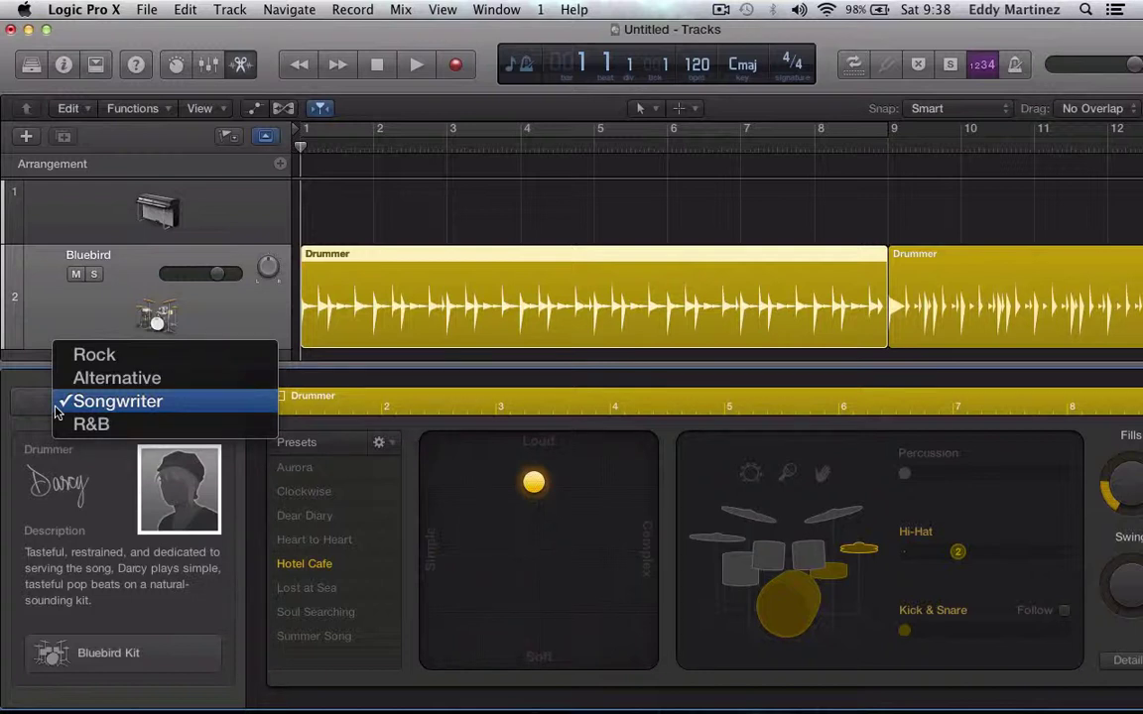
pyautogui.click(133, 361)
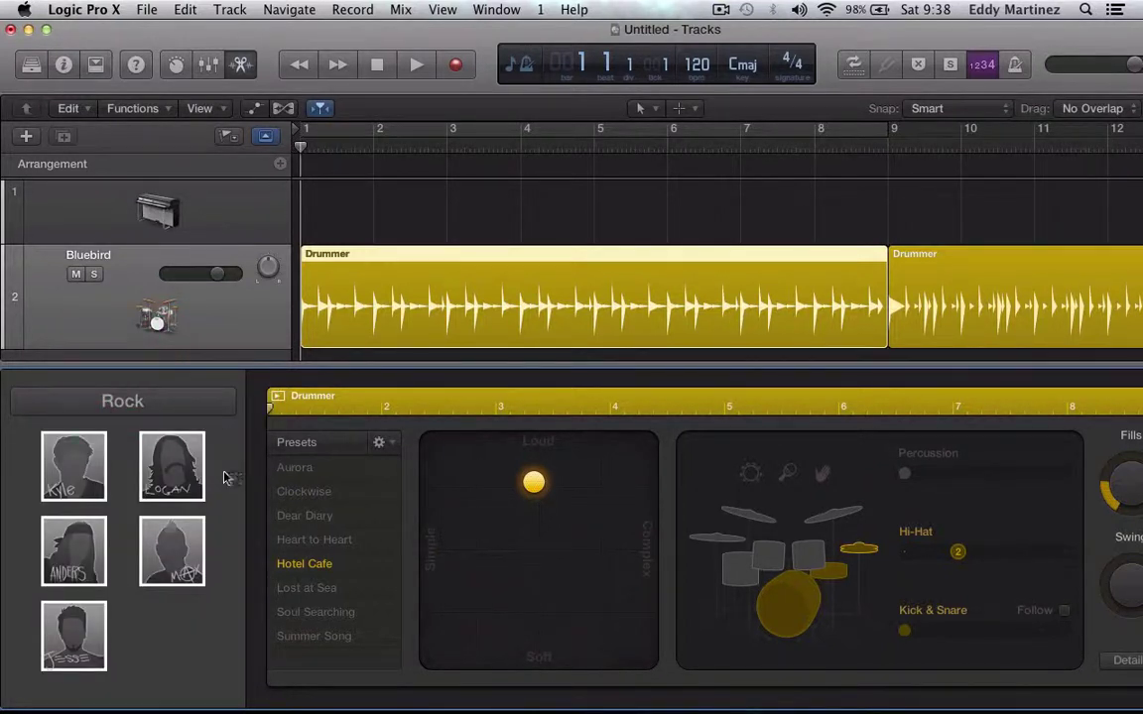
pyautogui.click(183, 401)
pyautogui.click(183, 400)
pyautogui.click(56, 467)
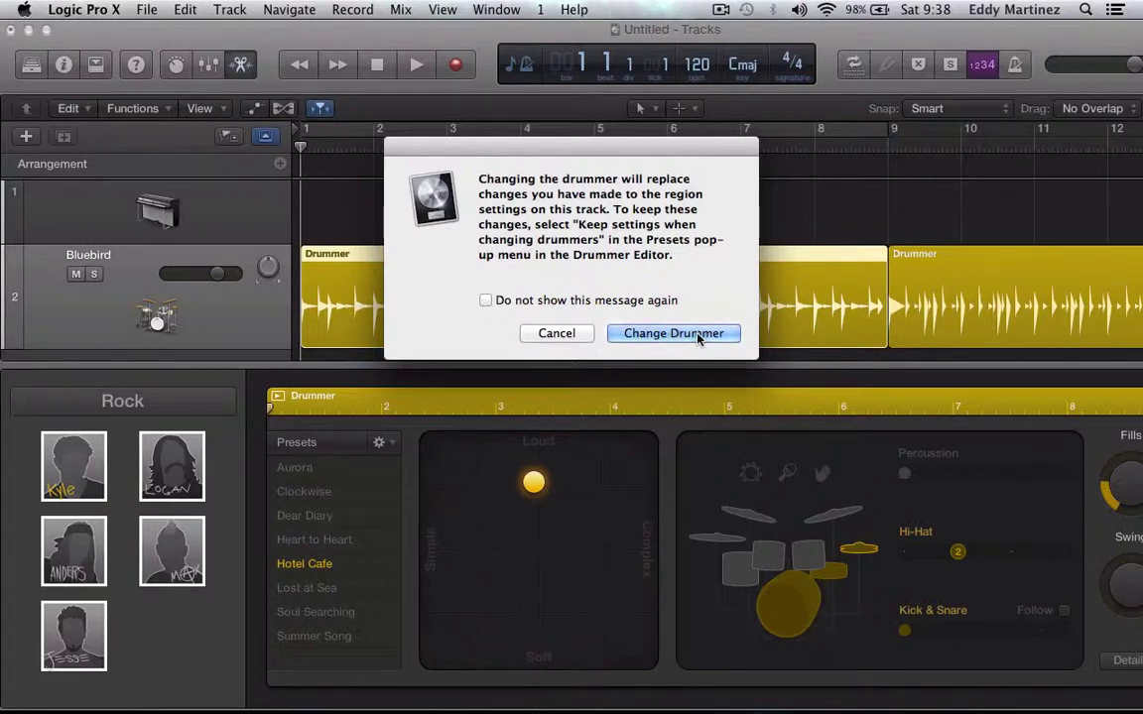
pyautogui.click(541, 333)
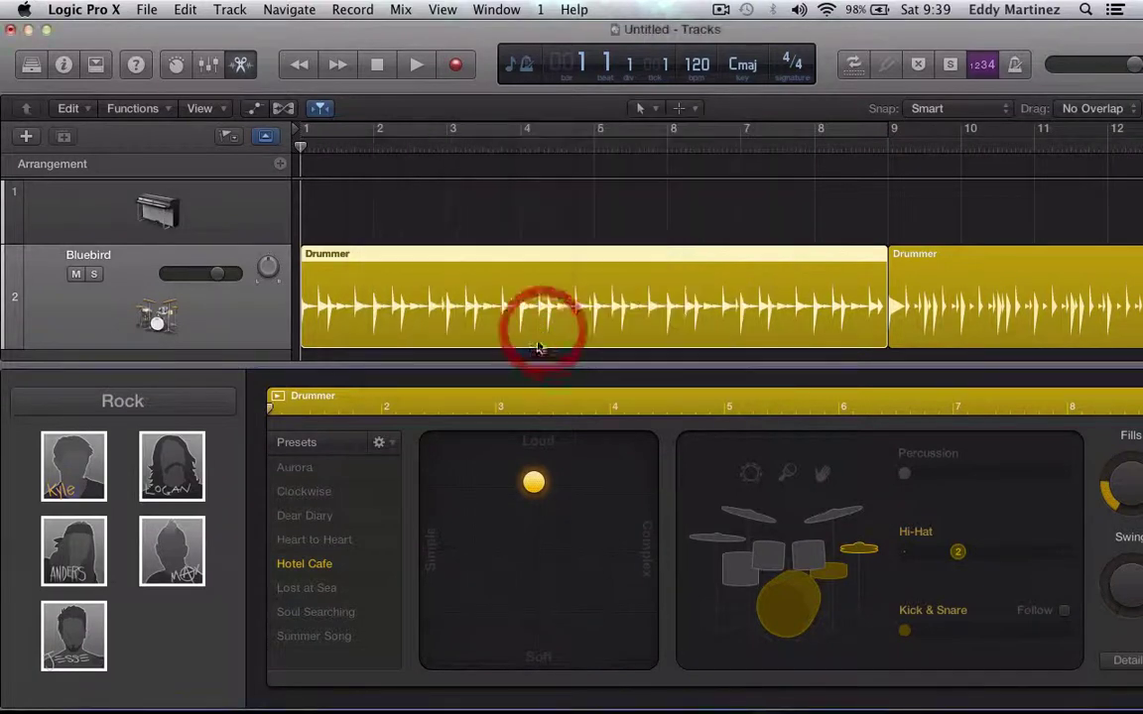
# Turn on keeping settings when changing drummers, and choose the Rock drummer Kyle for the track.
pyautogui.click(381, 444)
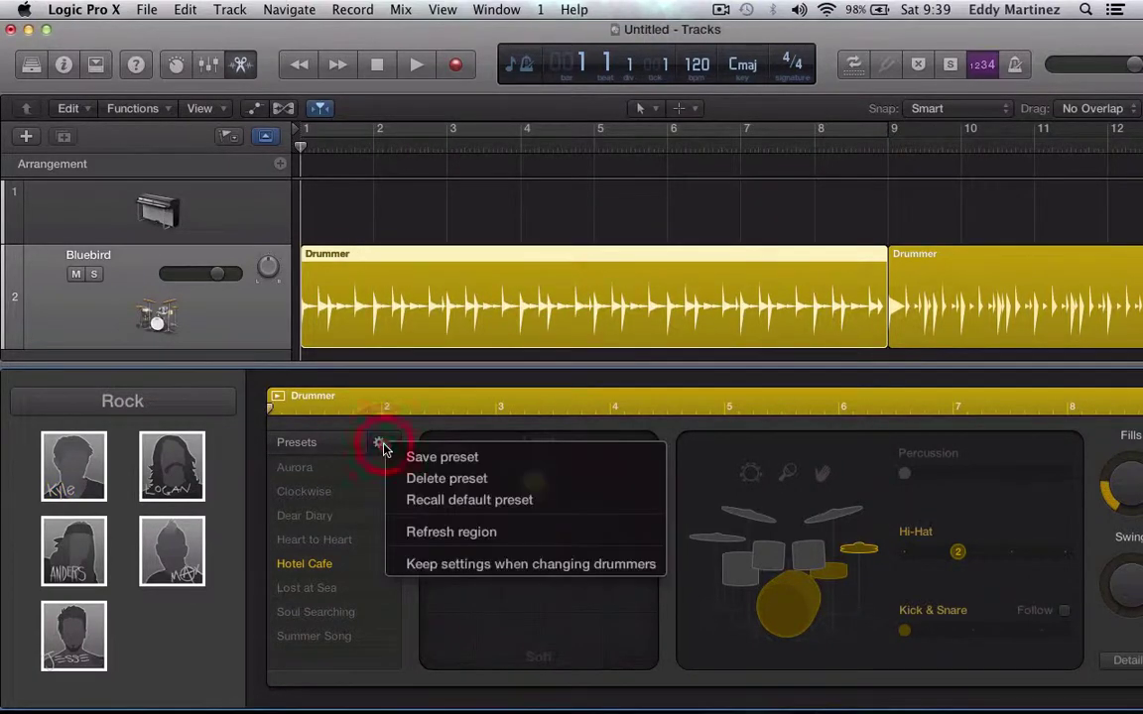
pyautogui.click(486, 565)
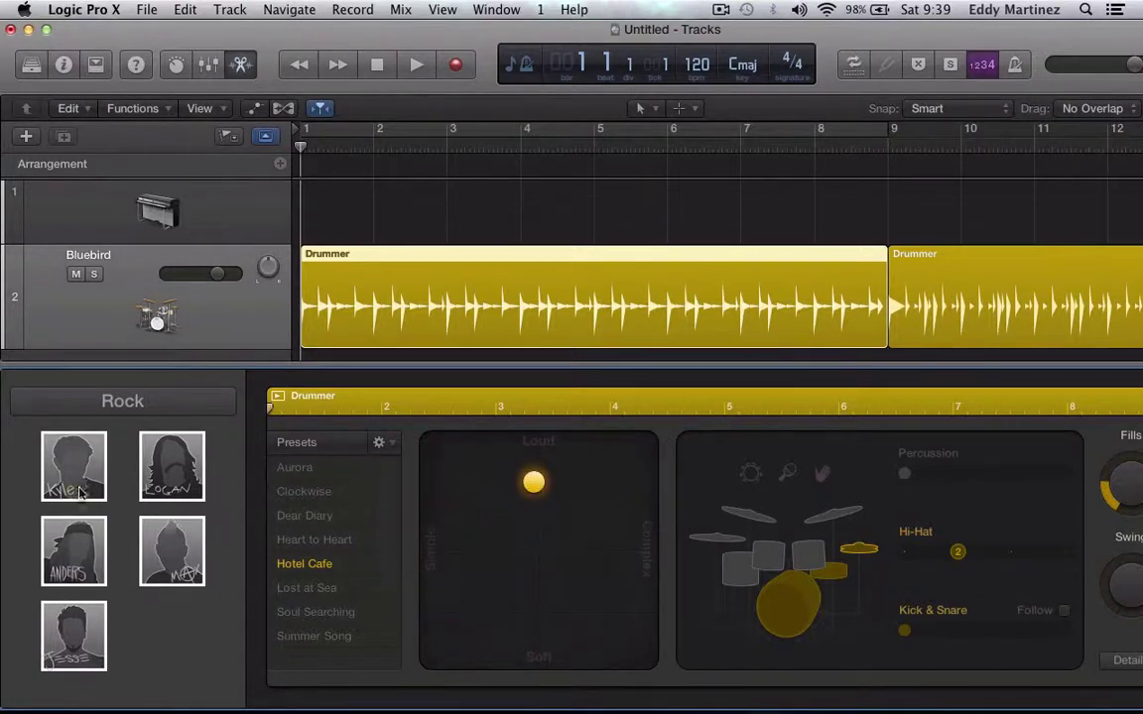
pyautogui.click(78, 478)
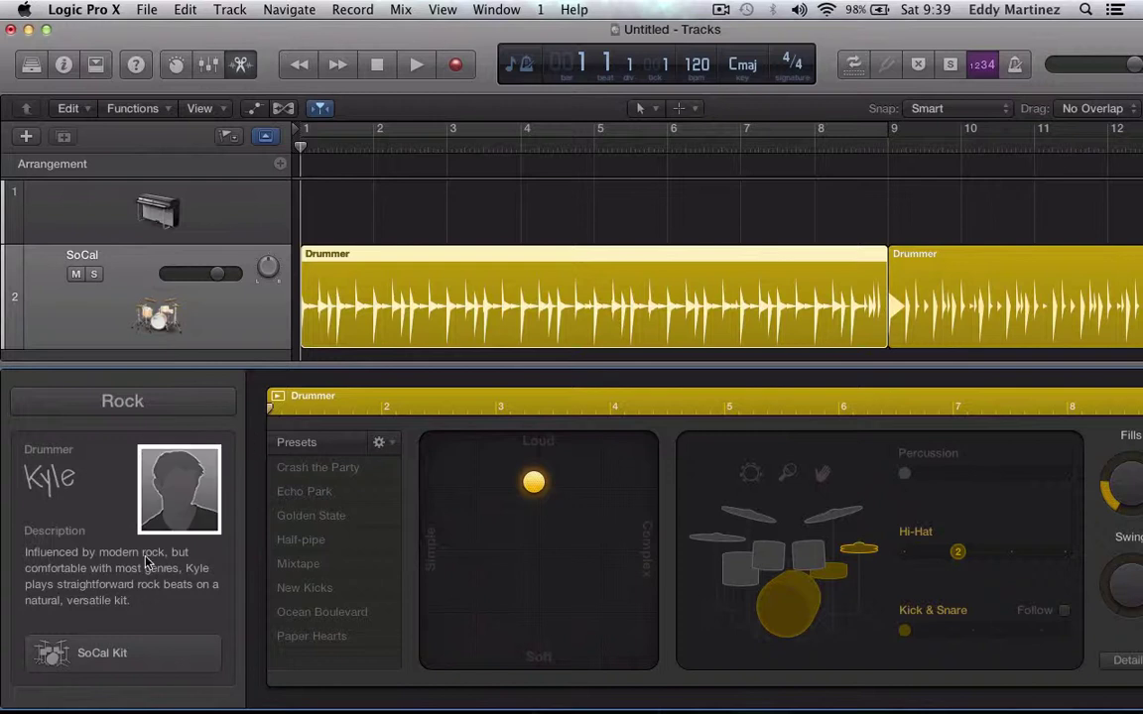
# Switch the drummer's kit to Bluebird Kit in Drum Kit Designer and close the plug-in window.
pyautogui.click(151, 655)
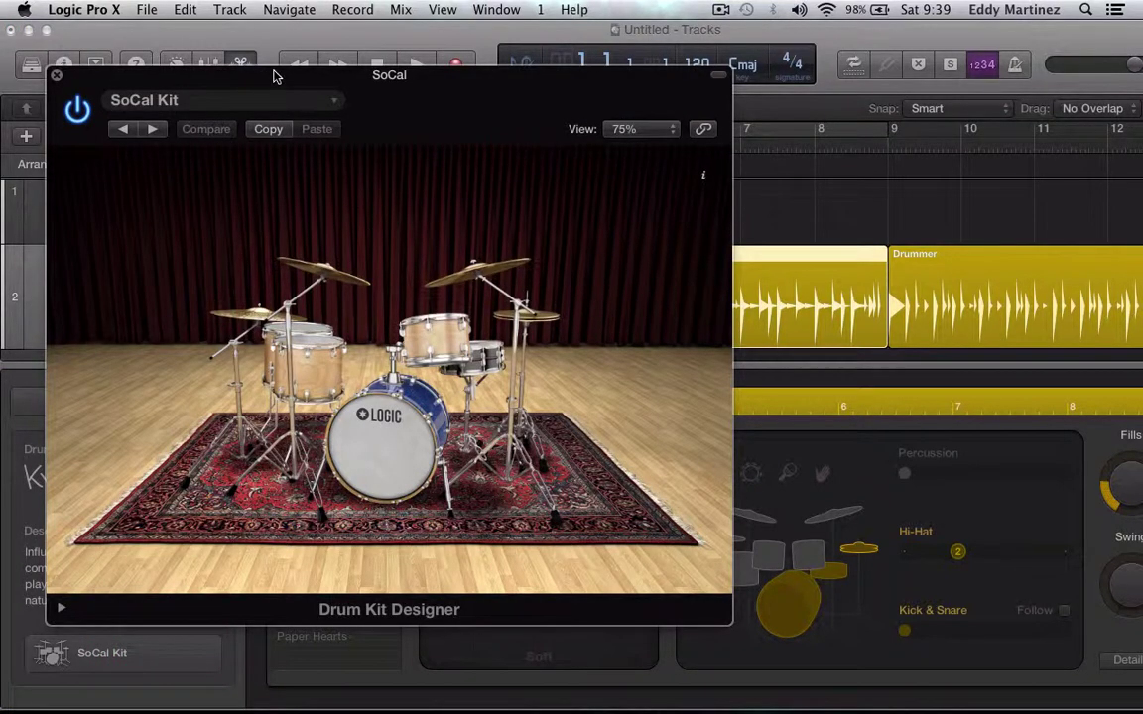
pyautogui.moveTo(276, 75); pyautogui.dragTo(230, 5)
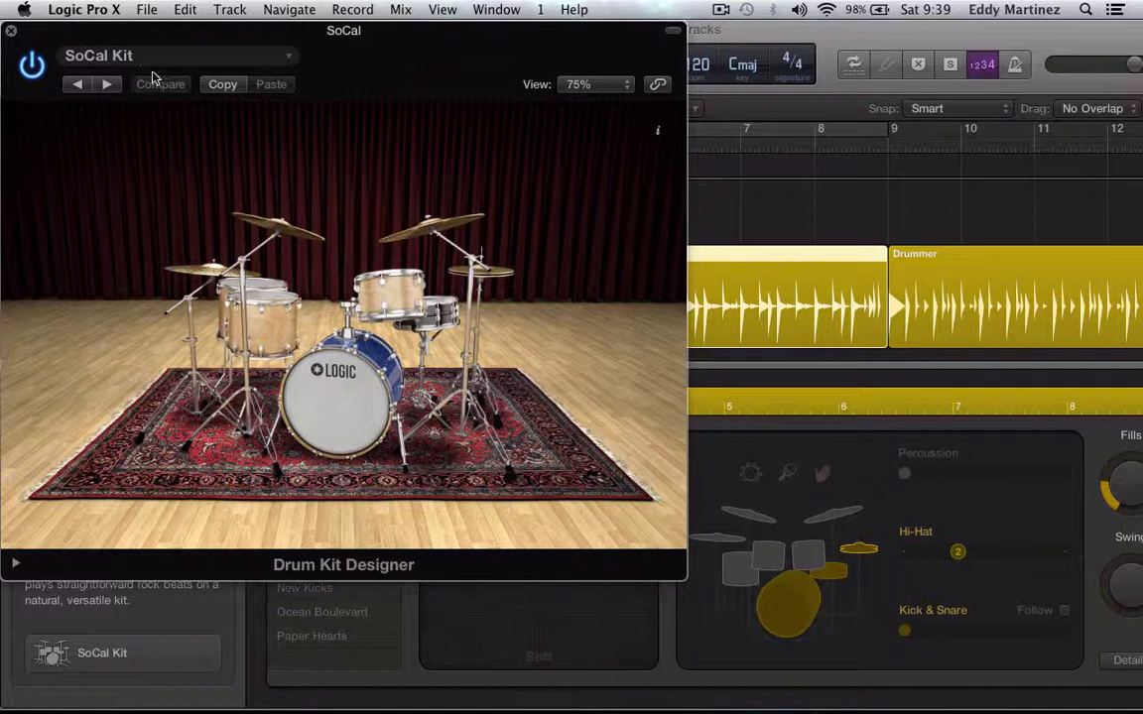
pyautogui.click(195, 61)
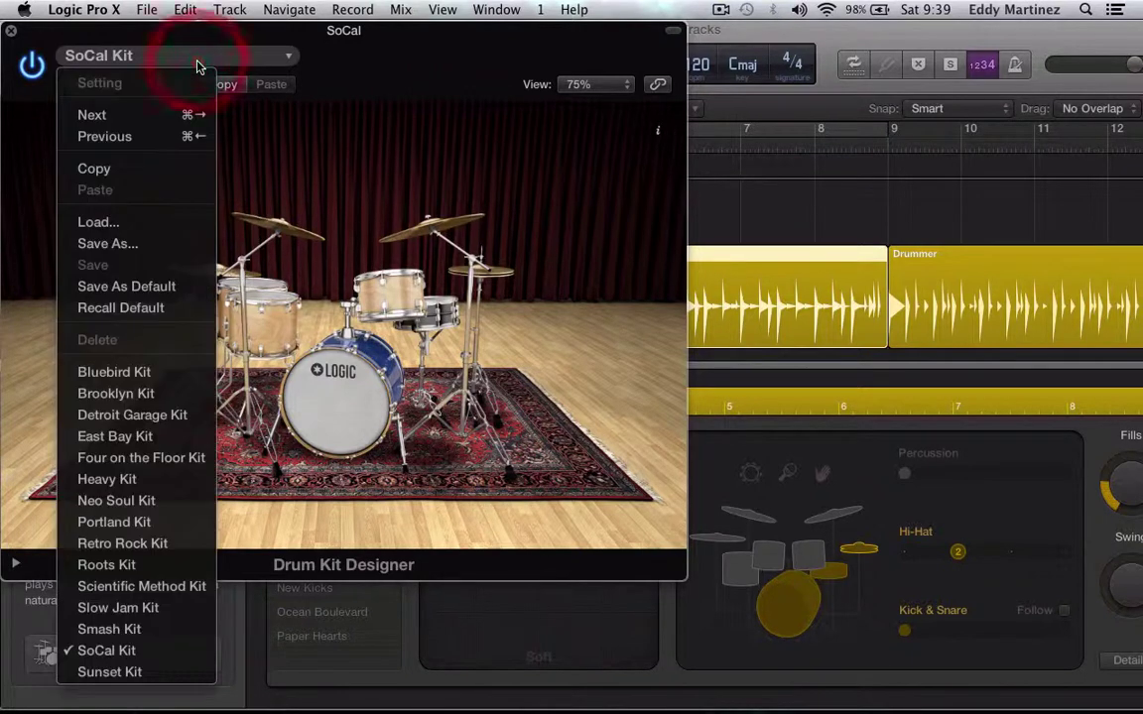
pyautogui.click(169, 377)
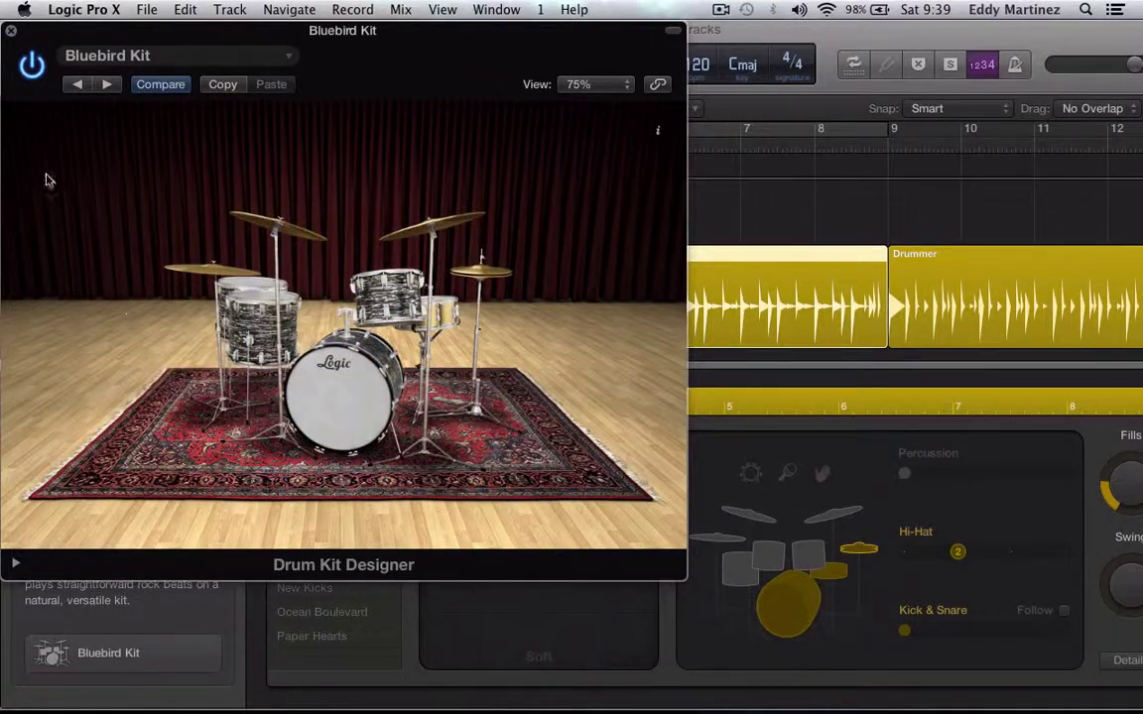
pyautogui.click(11, 34)
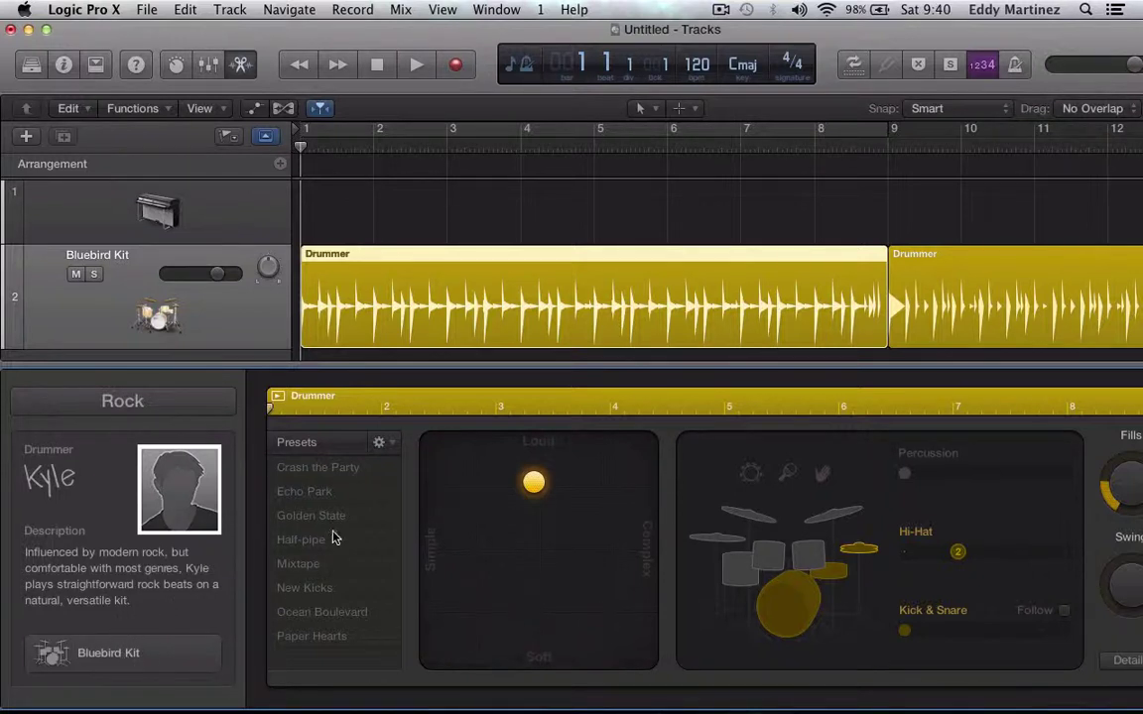
# Apply the Crash the Party preset to the first Drummer region.
pyautogui.click(335, 468)
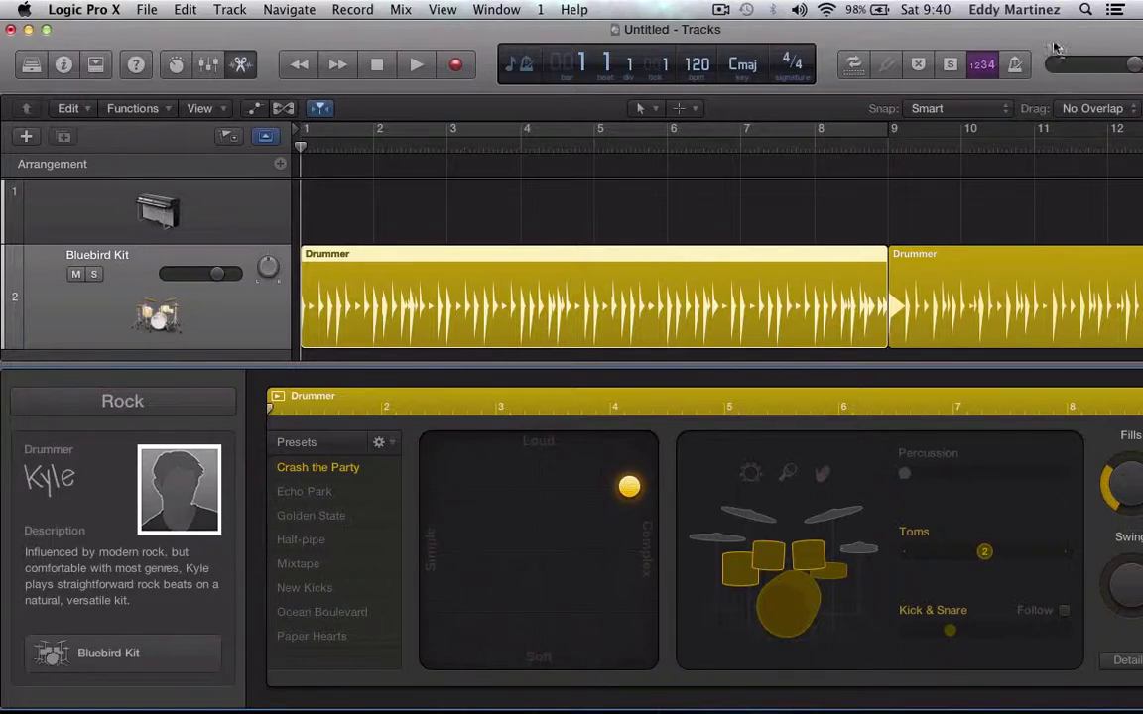
pyautogui.moveTo(1052, 46); pyautogui.dragTo(865, 10)
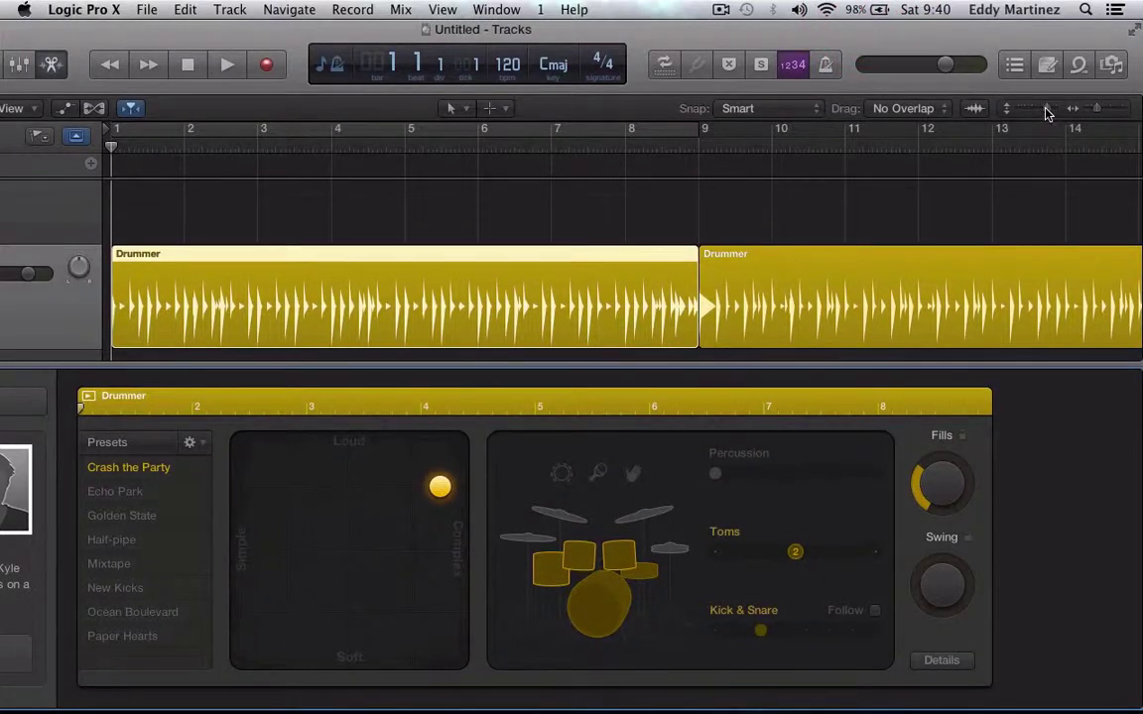
pyautogui.moveTo(1047, 110); pyautogui.dragTo(1103, 114)
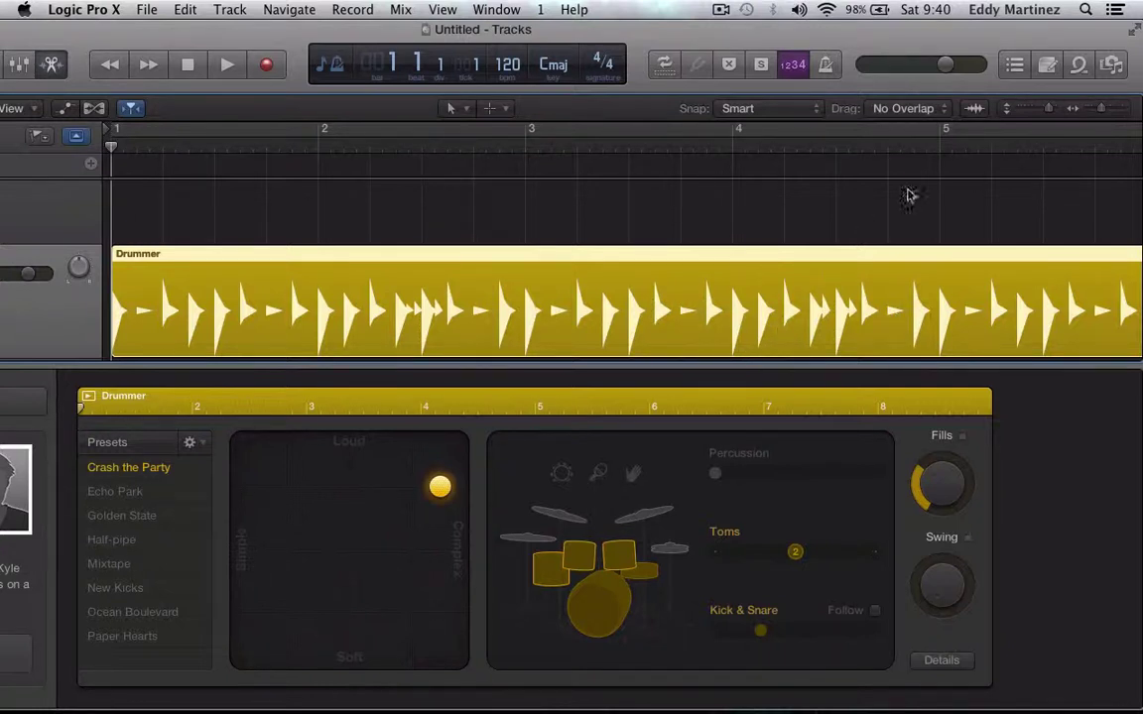
pyautogui.moveTo(1107, 111)
pyautogui.mouseDown()
pyautogui.moveTo(1116, 116)
pyautogui.moveTo(1102, 113)
pyautogui.mouseUp()
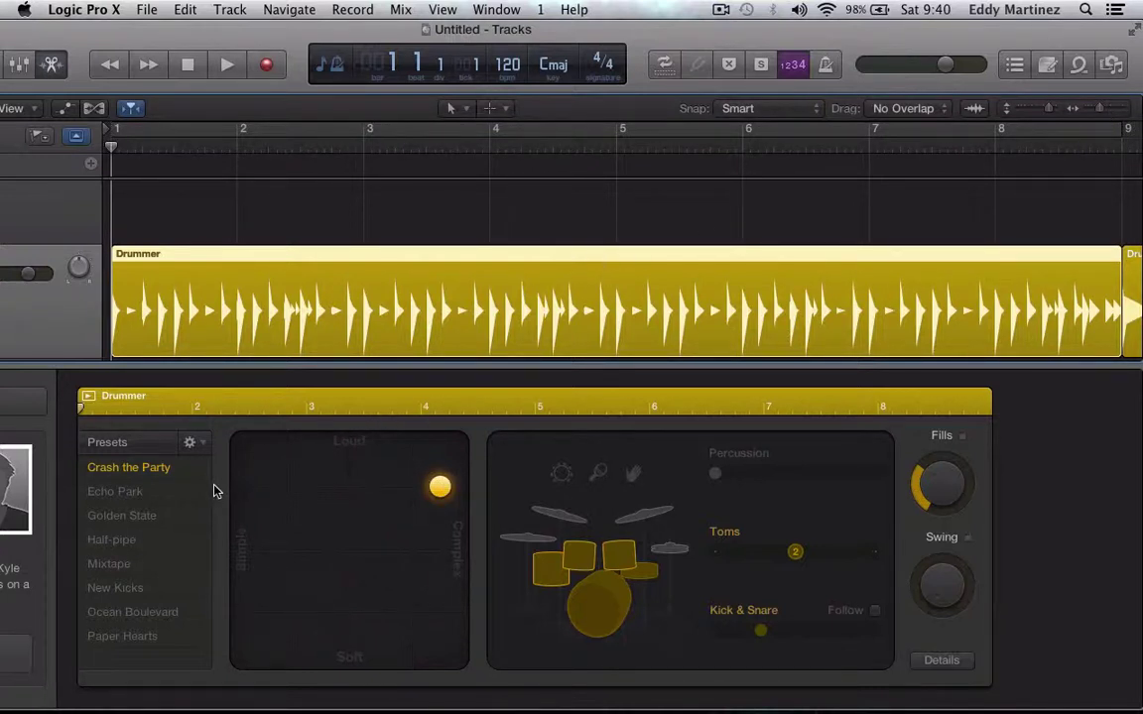
pyautogui.click(1034, 109)
pyautogui.moveTo(1034, 109); pyautogui.dragTo(1096, 116)
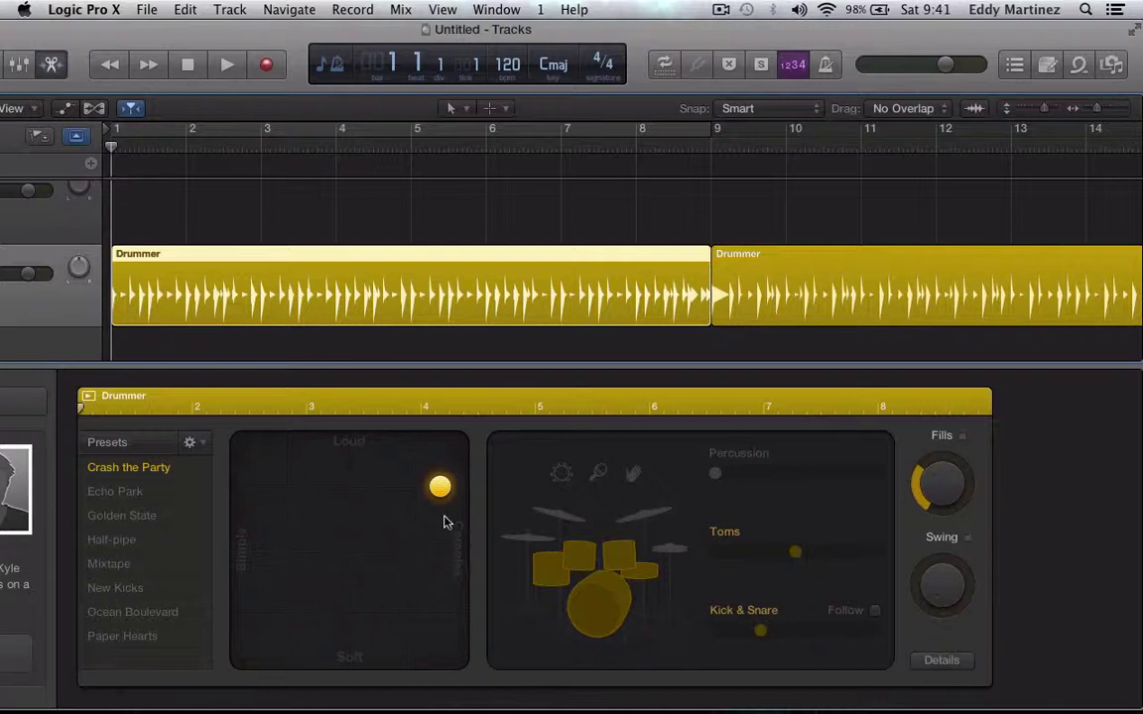
# Set the first region's performance to fairly loud and simple on the XY pad, and audition it from the start.
pyautogui.moveTo(439, 490); pyautogui.dragTo(350, 553)
pyautogui.click(271, 563)
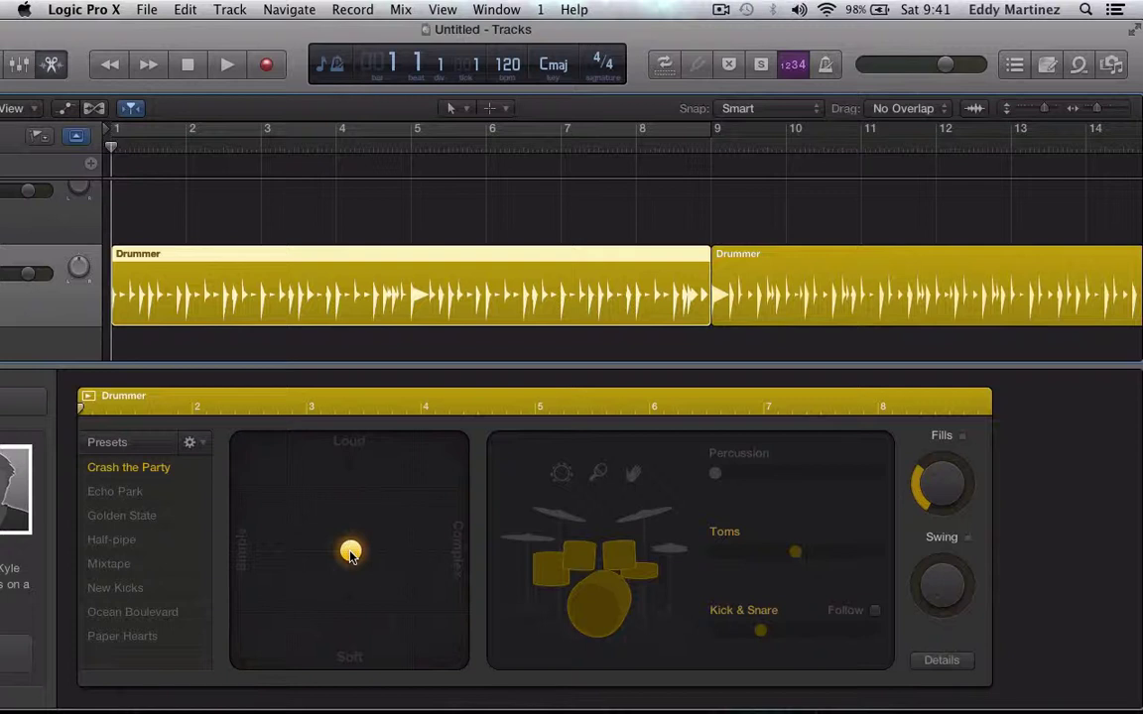
pyautogui.moveTo(350, 551); pyautogui.dragTo(287, 501)
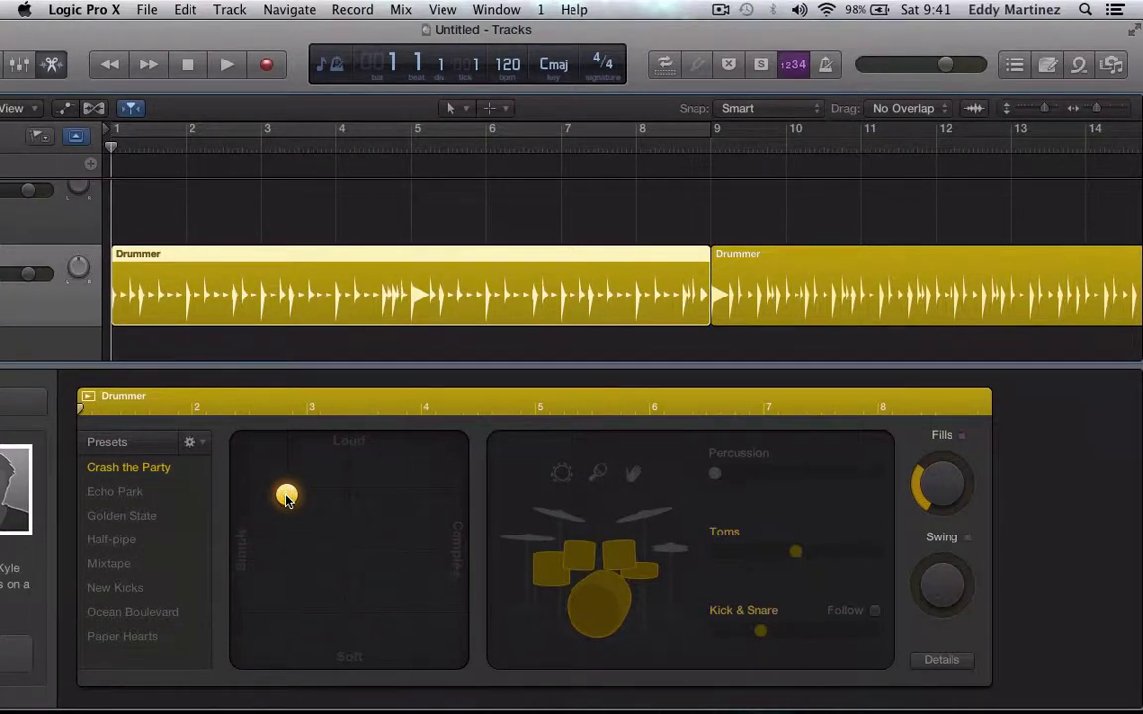
pyautogui.press('space')
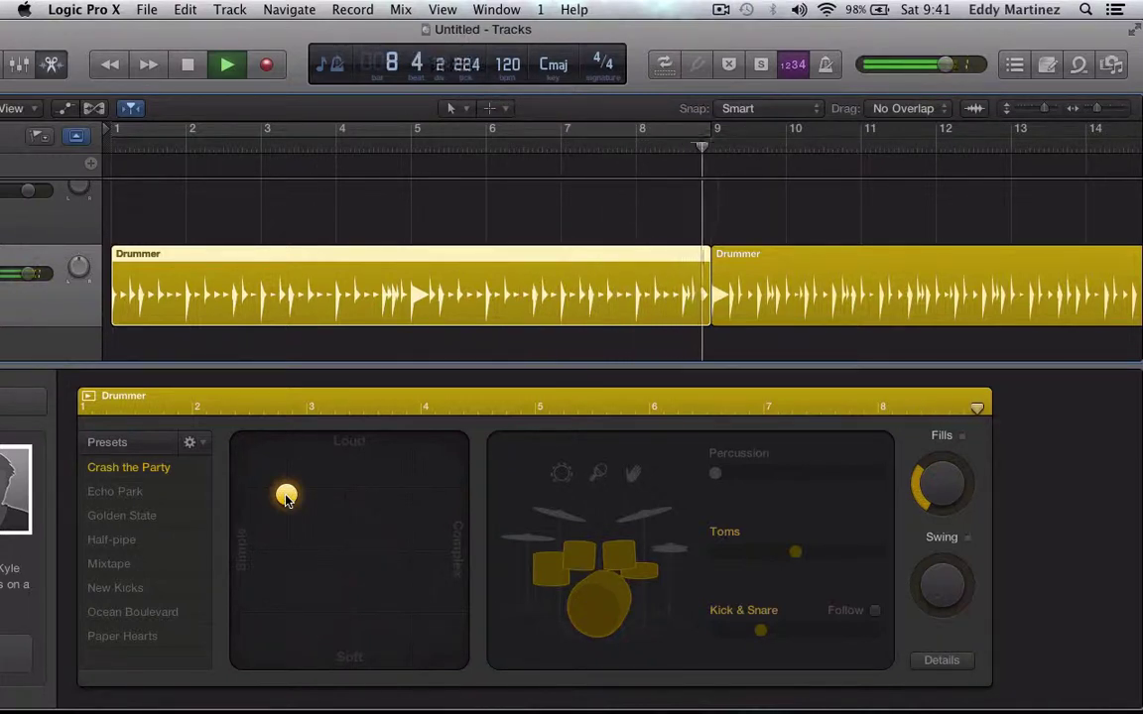
pyautogui.press('space')
pyautogui.press('Return')
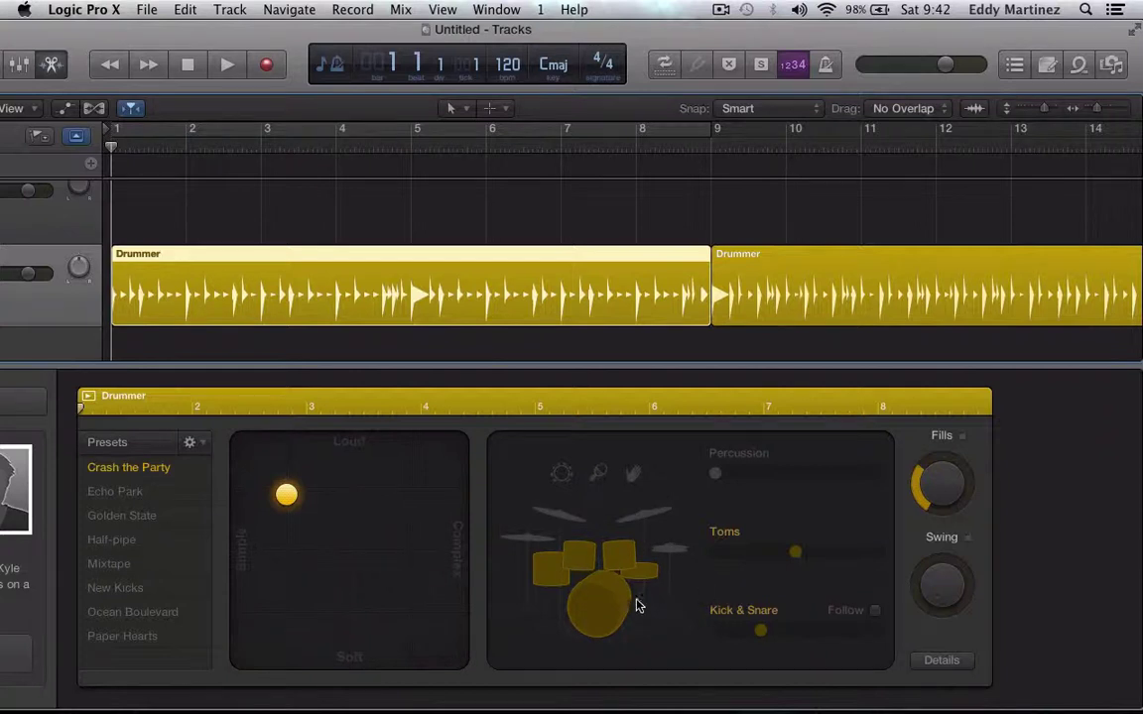
# Audition the first region with the toms muted, and turn them back on during playback.
pyautogui.click(585, 561)
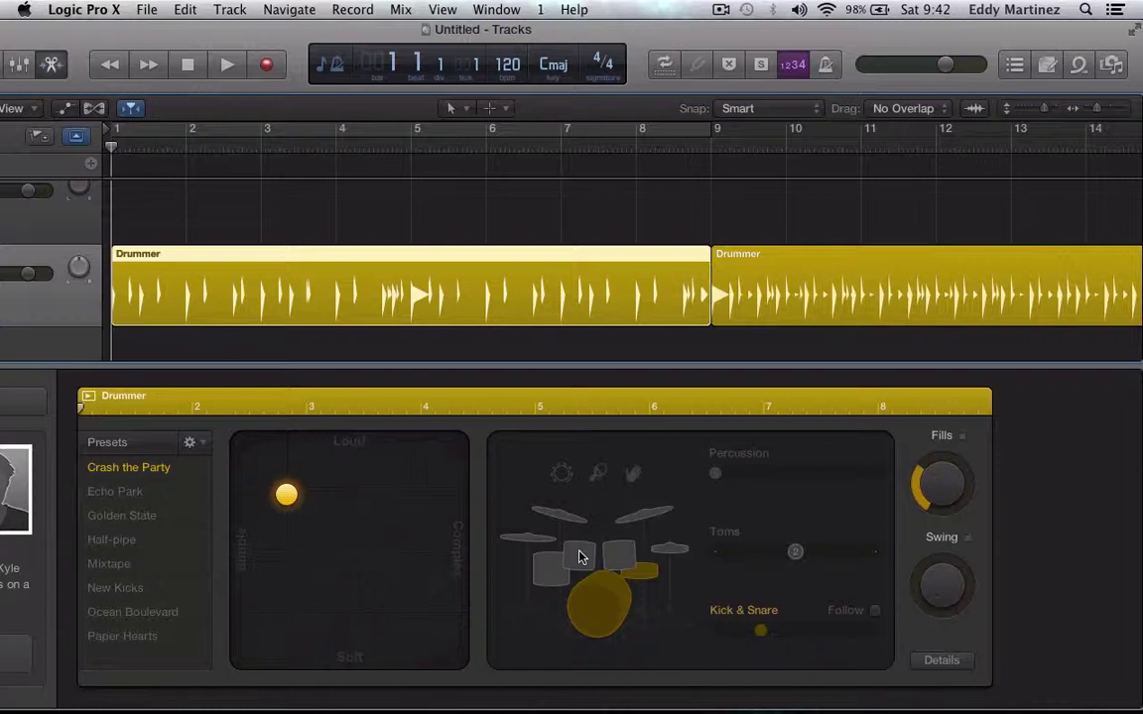
pyautogui.press('space')
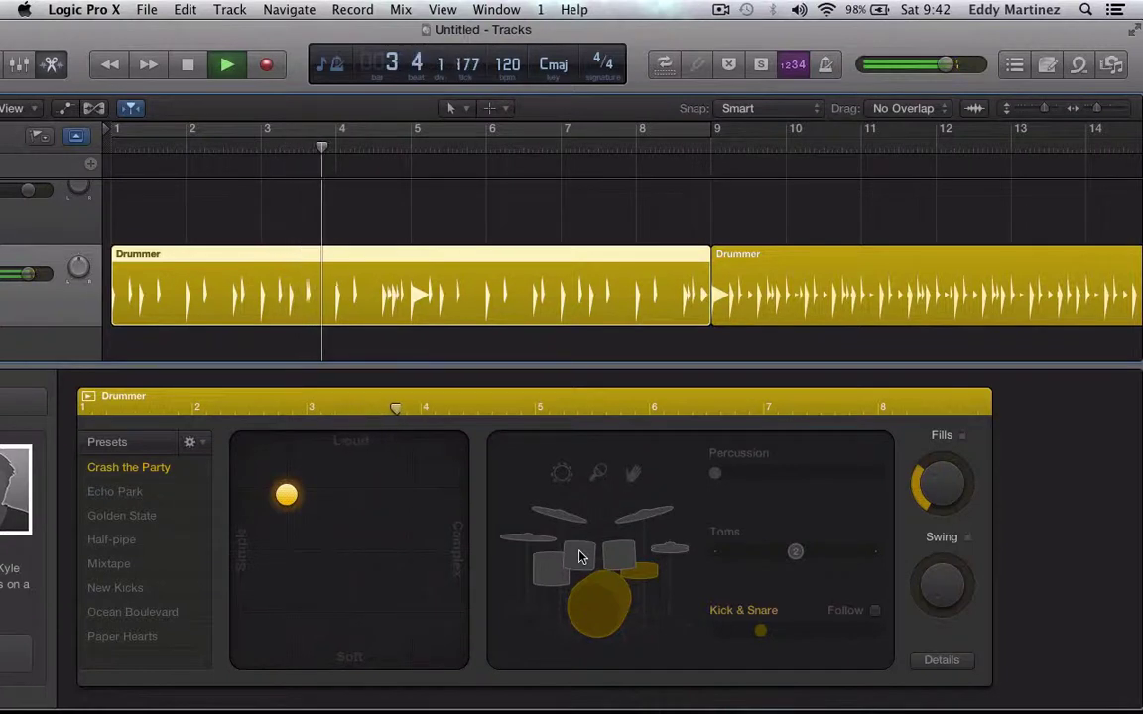
pyautogui.click(581, 557)
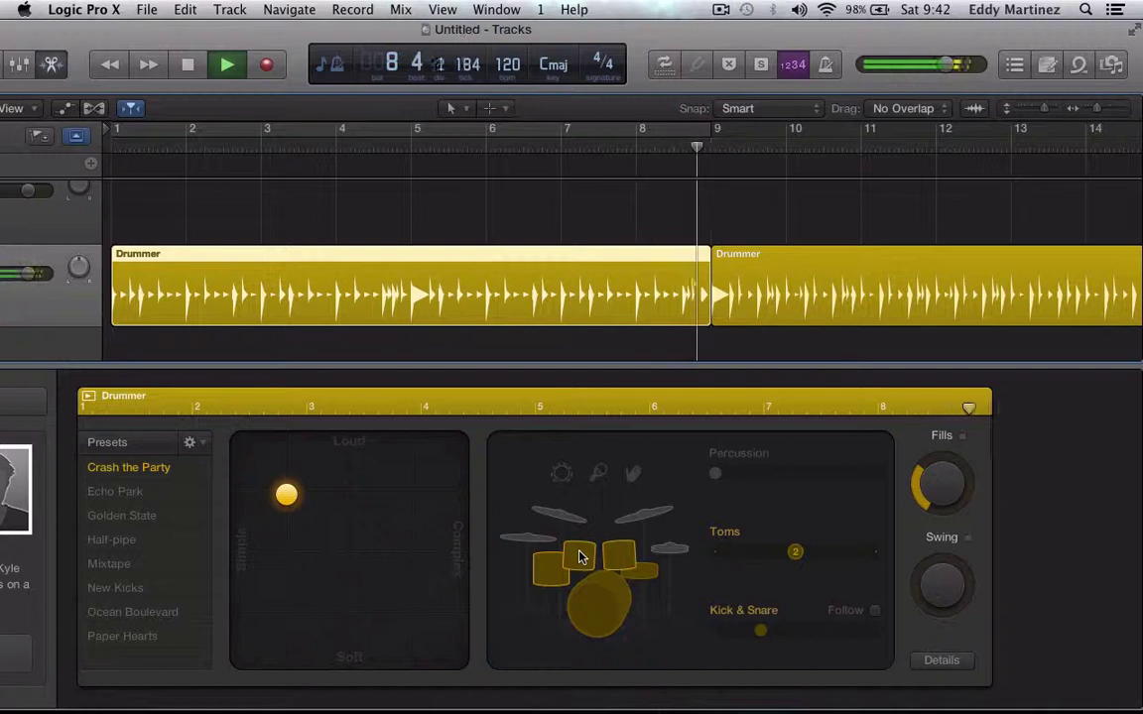
pyautogui.press('space')
pyautogui.press('Return')
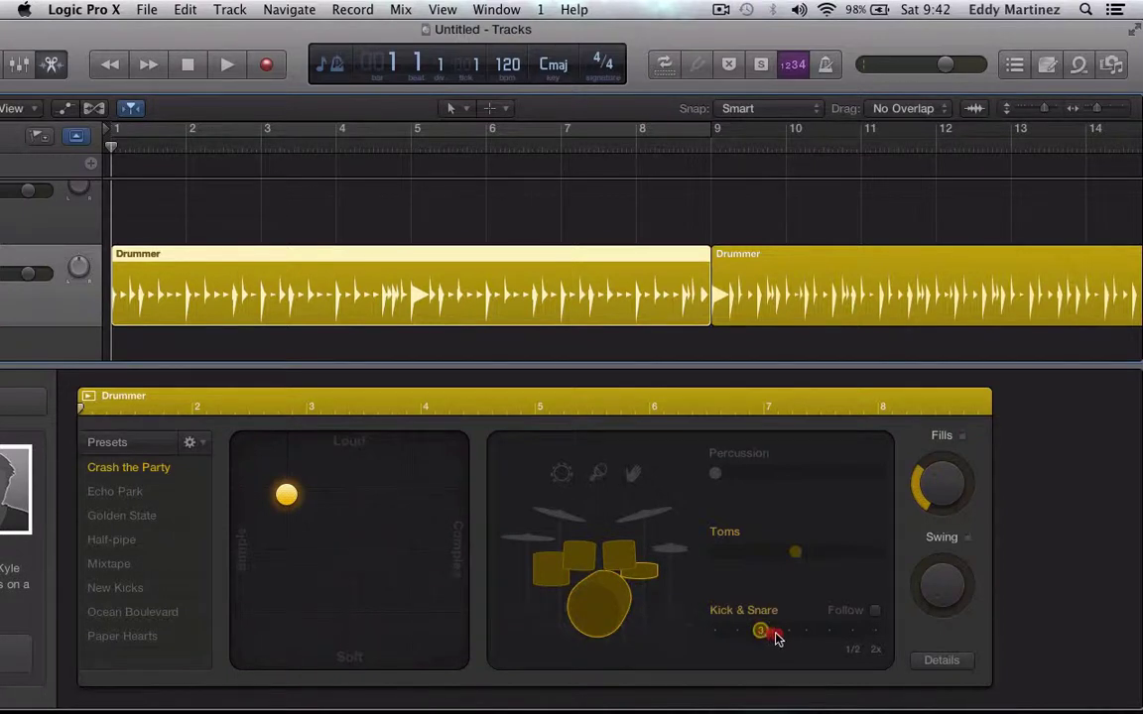
# Audition the Kick & Snare pattern at the 2x variation, and set it to variation 2.
pyautogui.moveTo(777, 638); pyautogui.dragTo(869, 646)
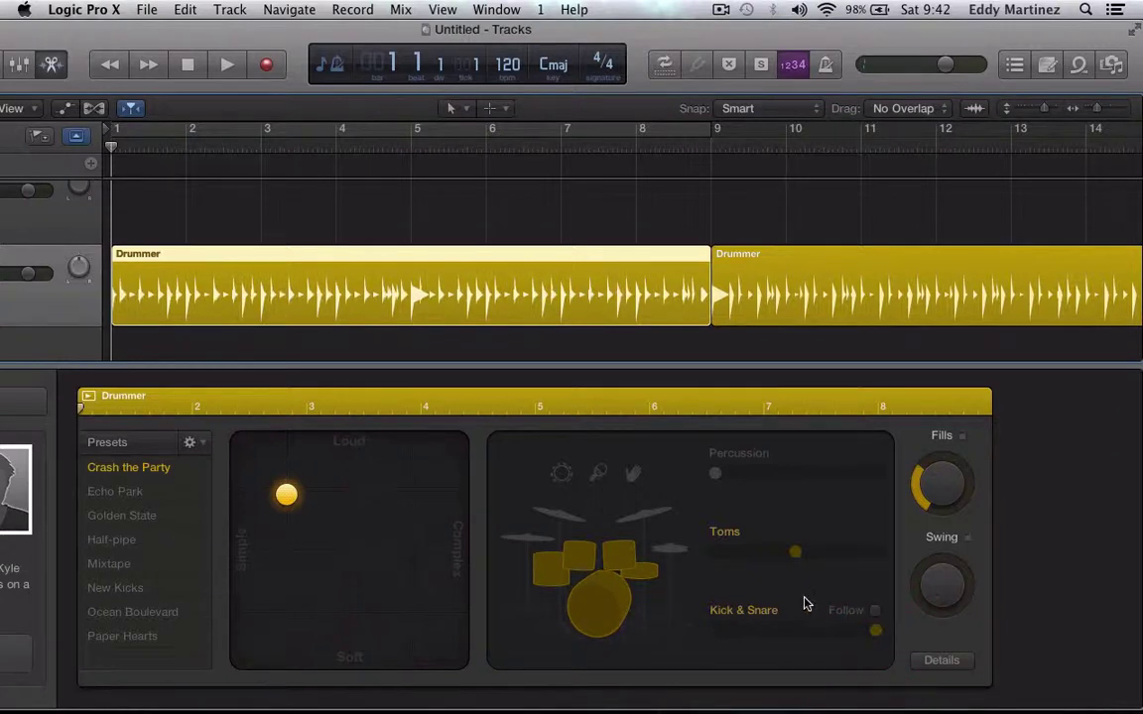
pyautogui.press('Return')
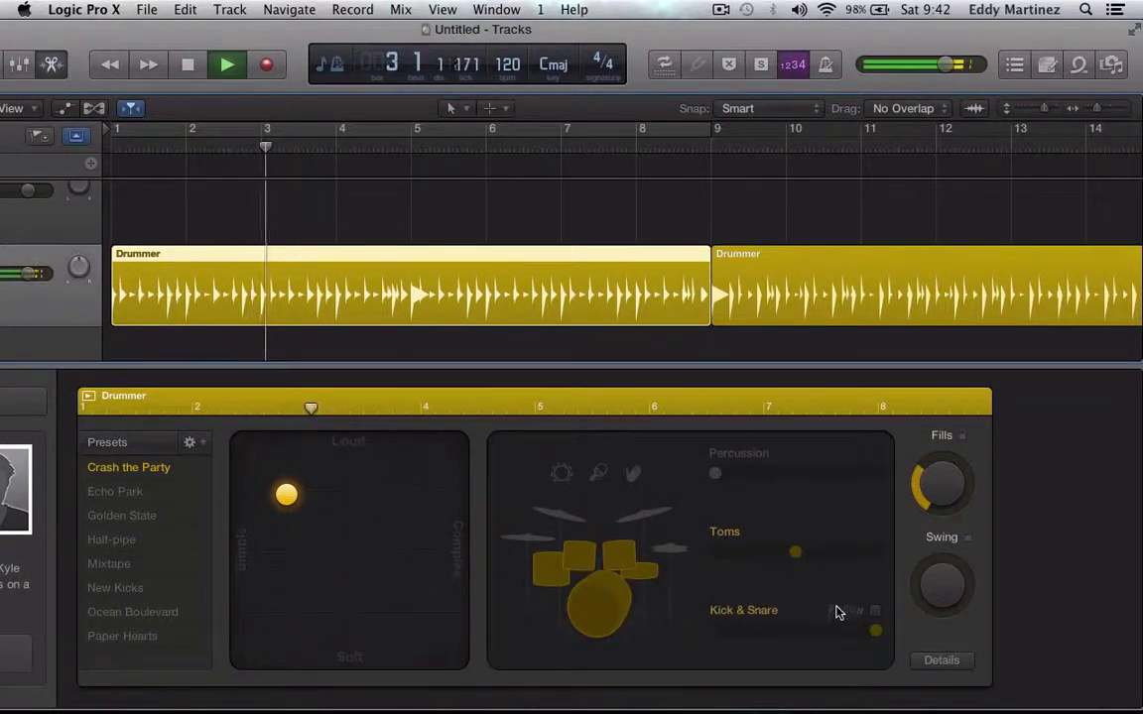
pyautogui.click(736, 632)
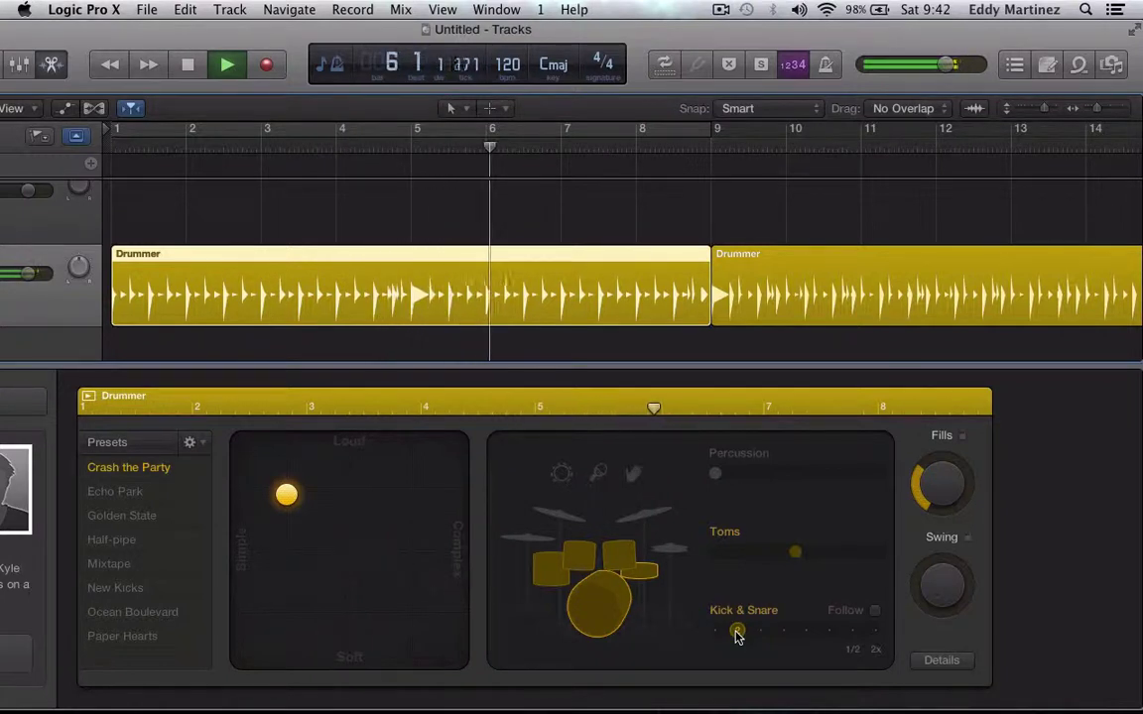
pyautogui.press('space')
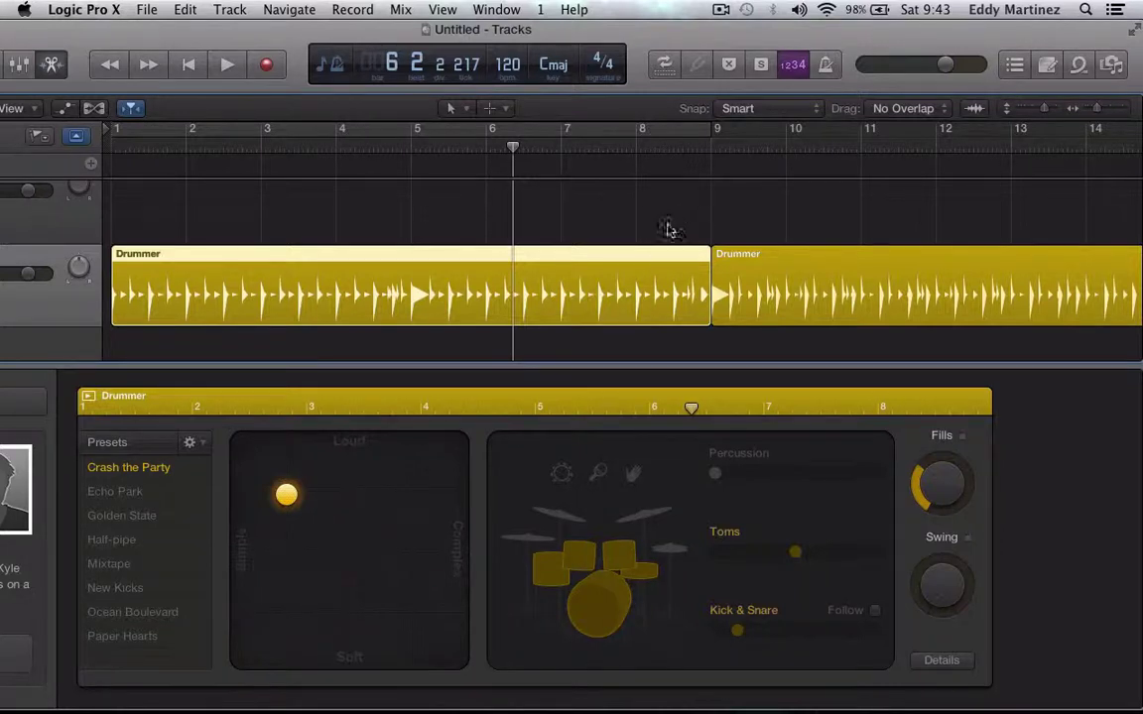
# Play the first region from the beginning and raise its Fills amount to the maximum.
pyautogui.press('Return')
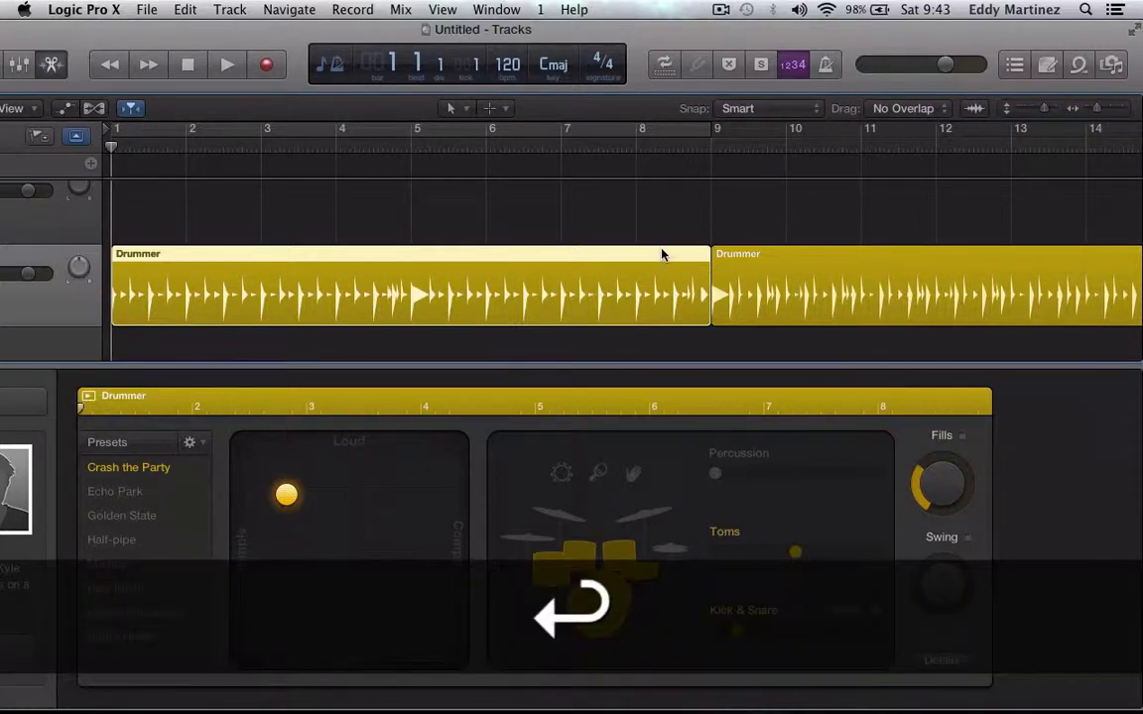
pyautogui.press('space')
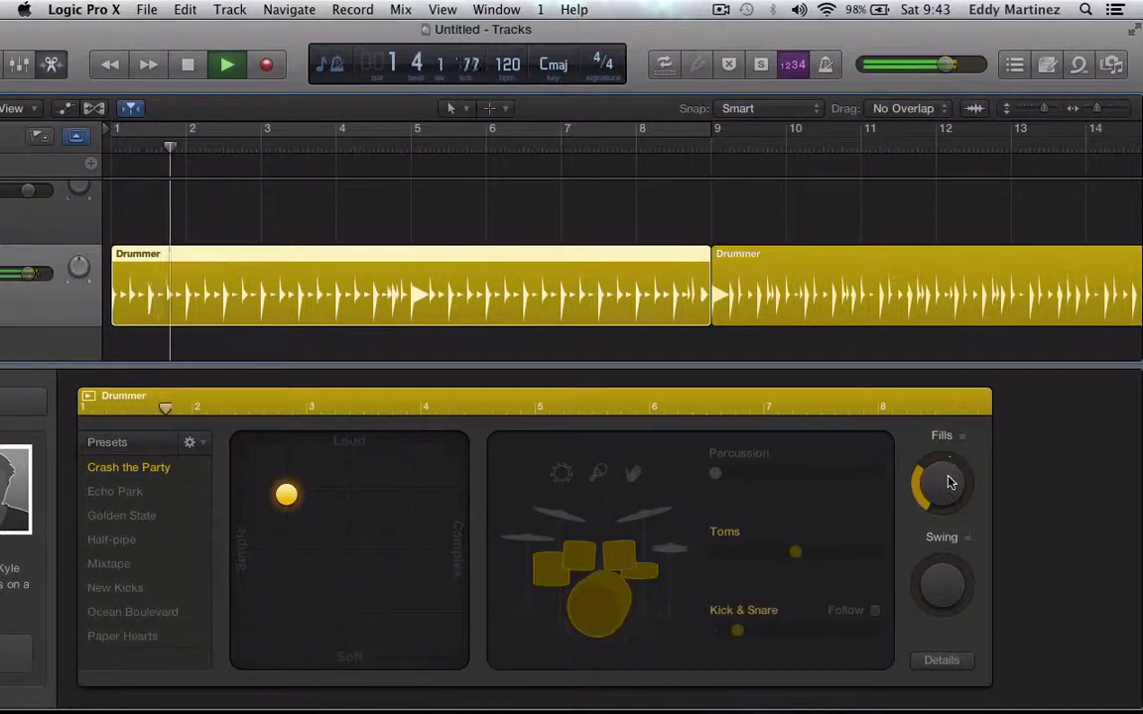
pyautogui.moveTo(947, 483); pyautogui.dragTo(945, 451)
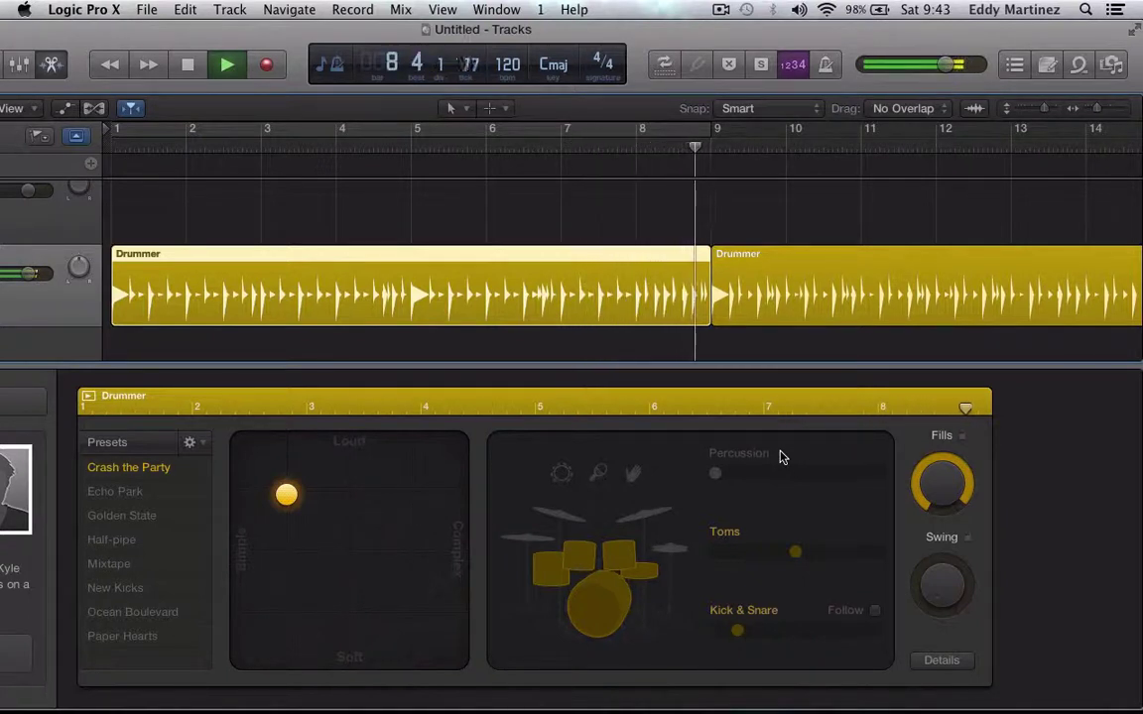
# Stop playback, return to the start of the song, and apply the Echo Park preset to the first Drummer region.
pyautogui.press('space')
pyautogui.press('Return')
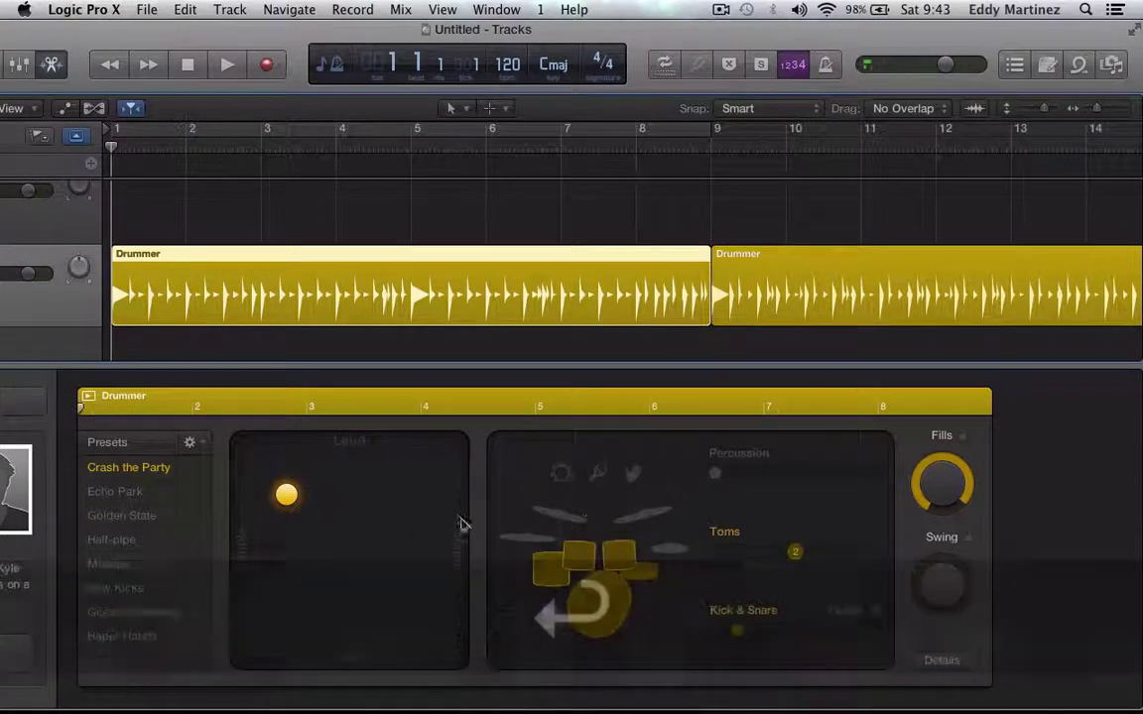
pyautogui.click(151, 501)
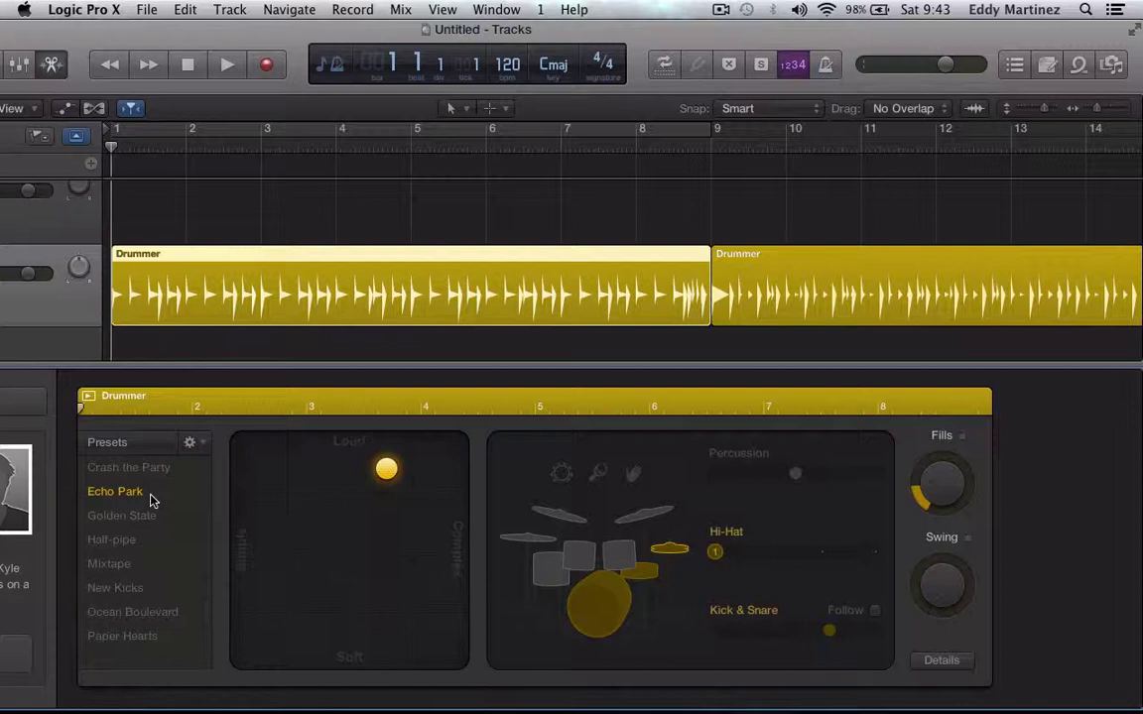
pyautogui.press('Return')
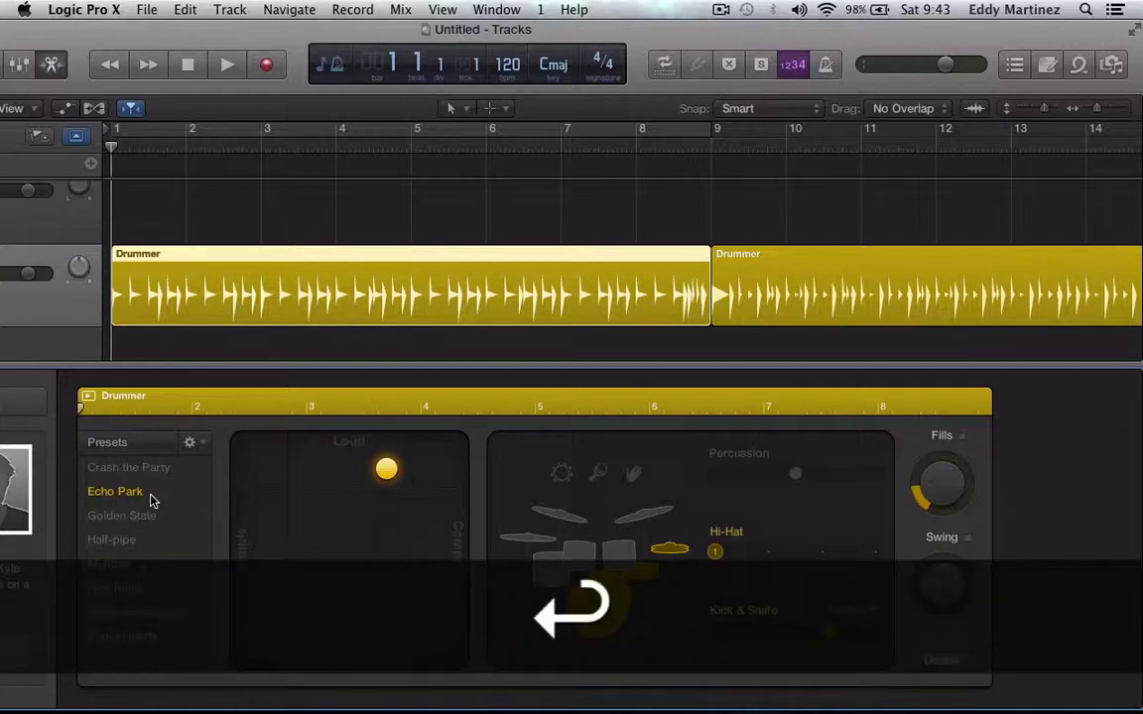
# Play the first region from the beginning, raise its Fills amount to near the maximum, and return to bar 1.
pyautogui.press('space')
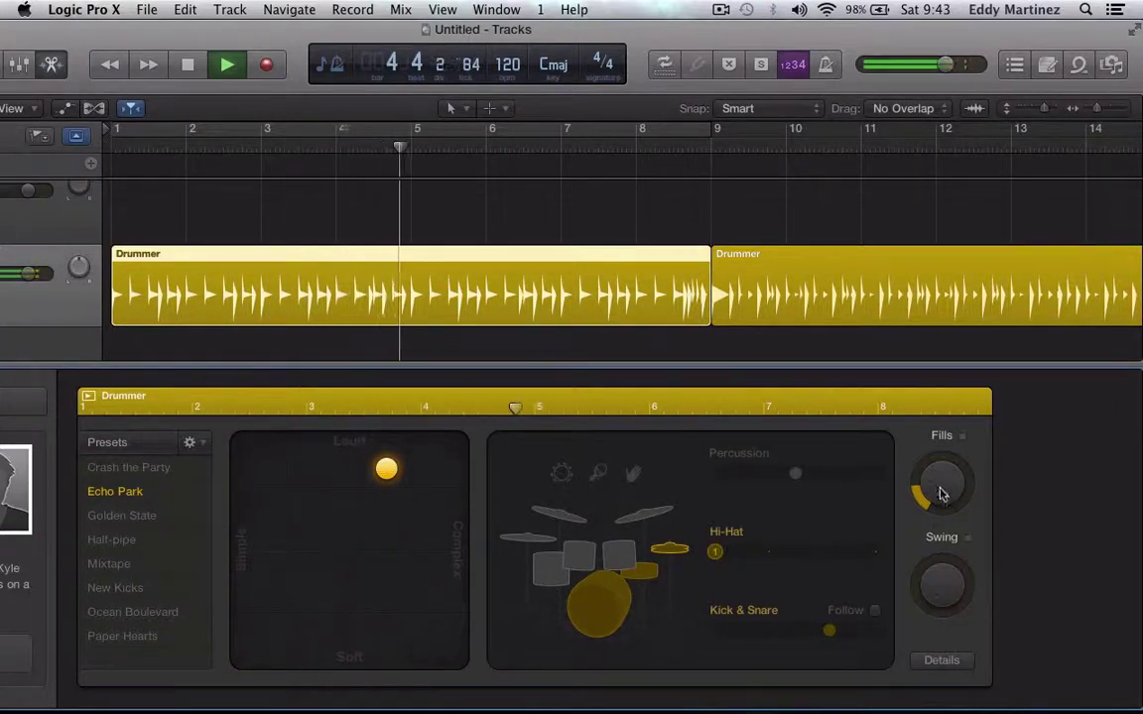
pyautogui.moveTo(943, 494); pyautogui.dragTo(917, 395)
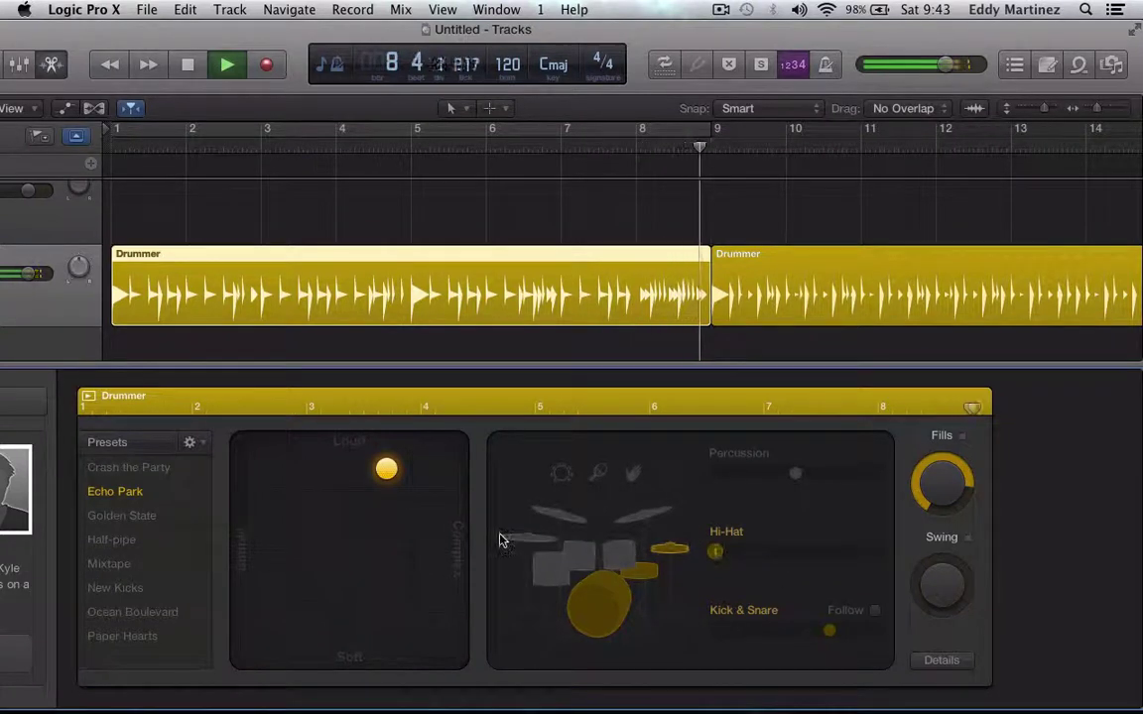
pyautogui.press('space')
pyautogui.press('Return')
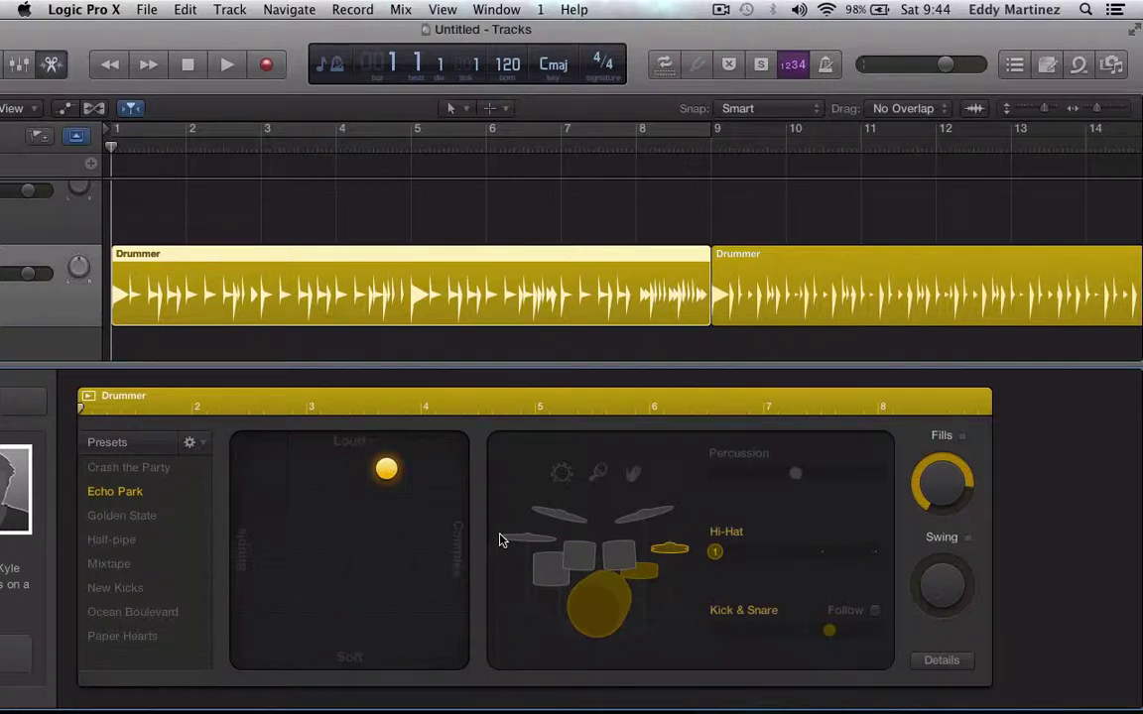
pyautogui.press('Return')
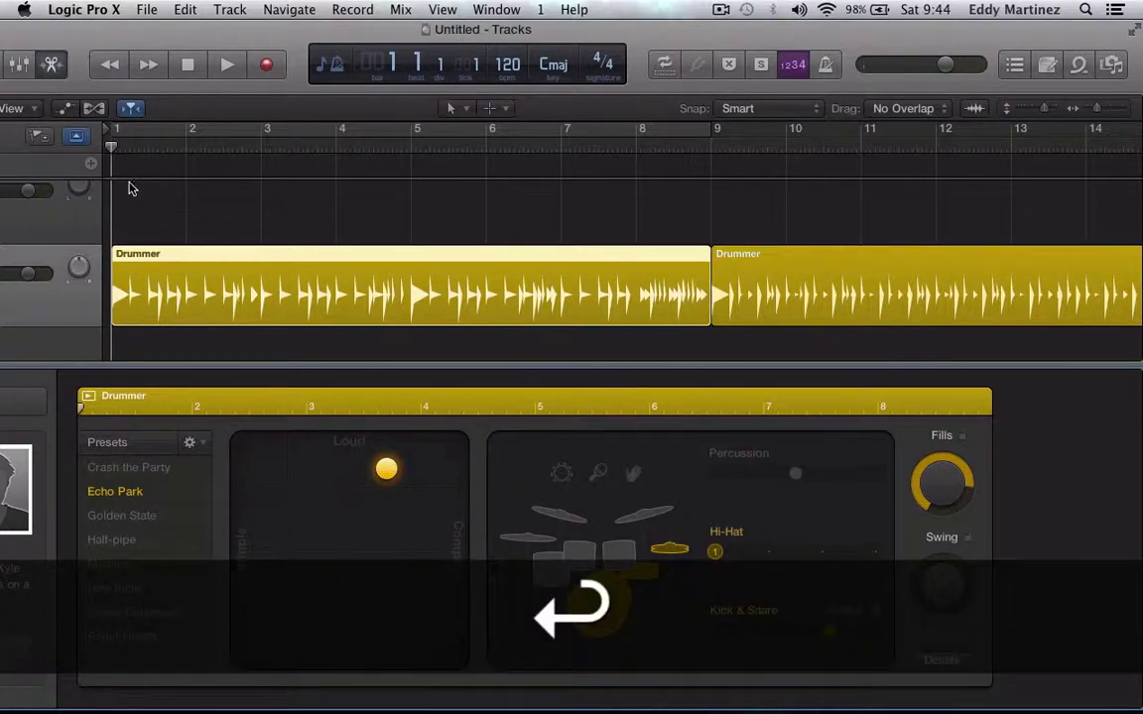
# Add an arrangement marker over the first Drummer region and name it Intro.
pyautogui.moveTo(121, 33); pyautogui.dragTo(314, 17)
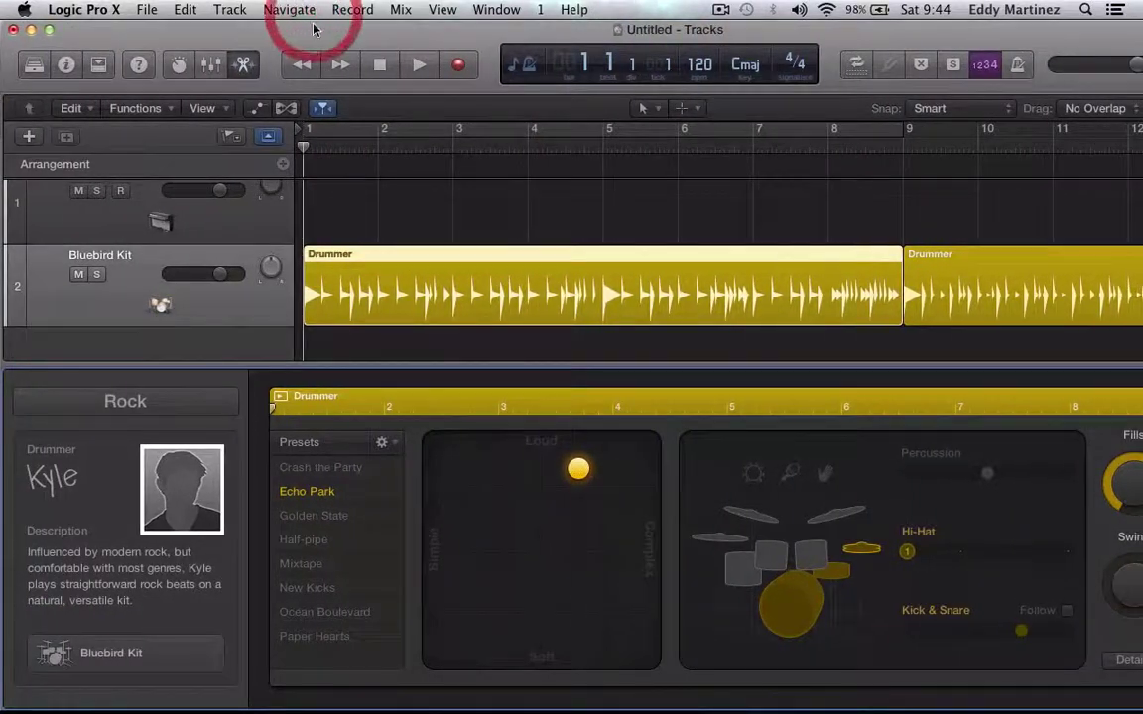
pyautogui.click(283, 166)
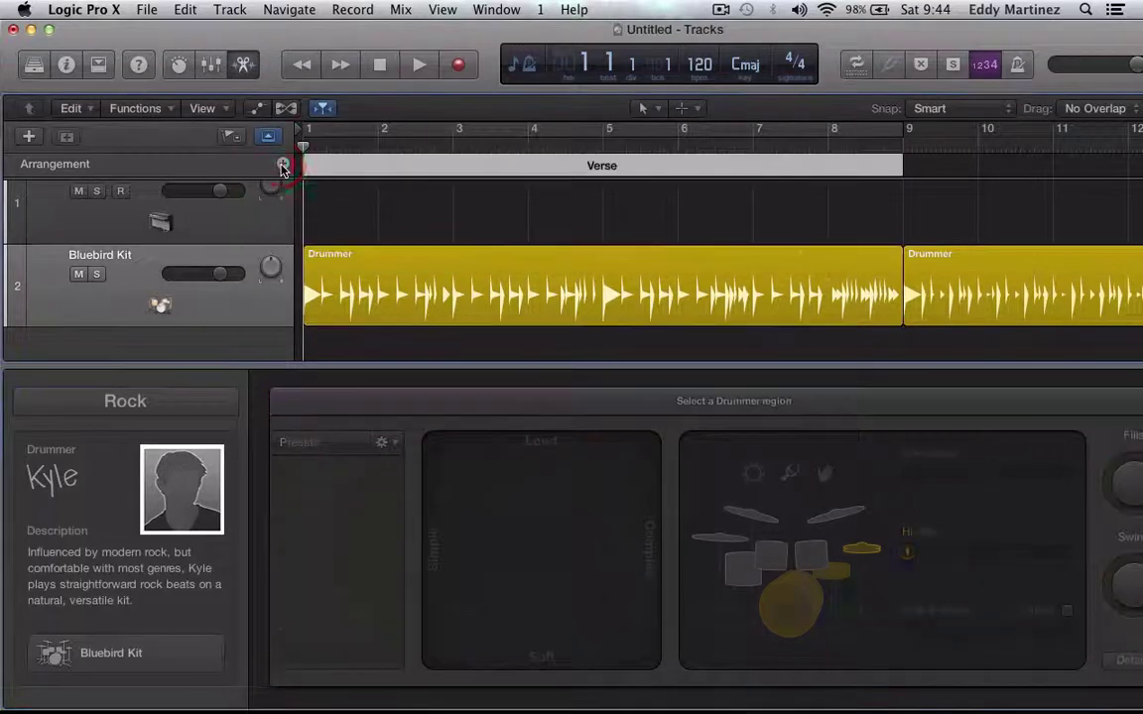
pyautogui.click(509, 171)
pyautogui.keyDown('ctrl'); pyautogui.click(509, 170); pyautogui.keyUp('ctrl')
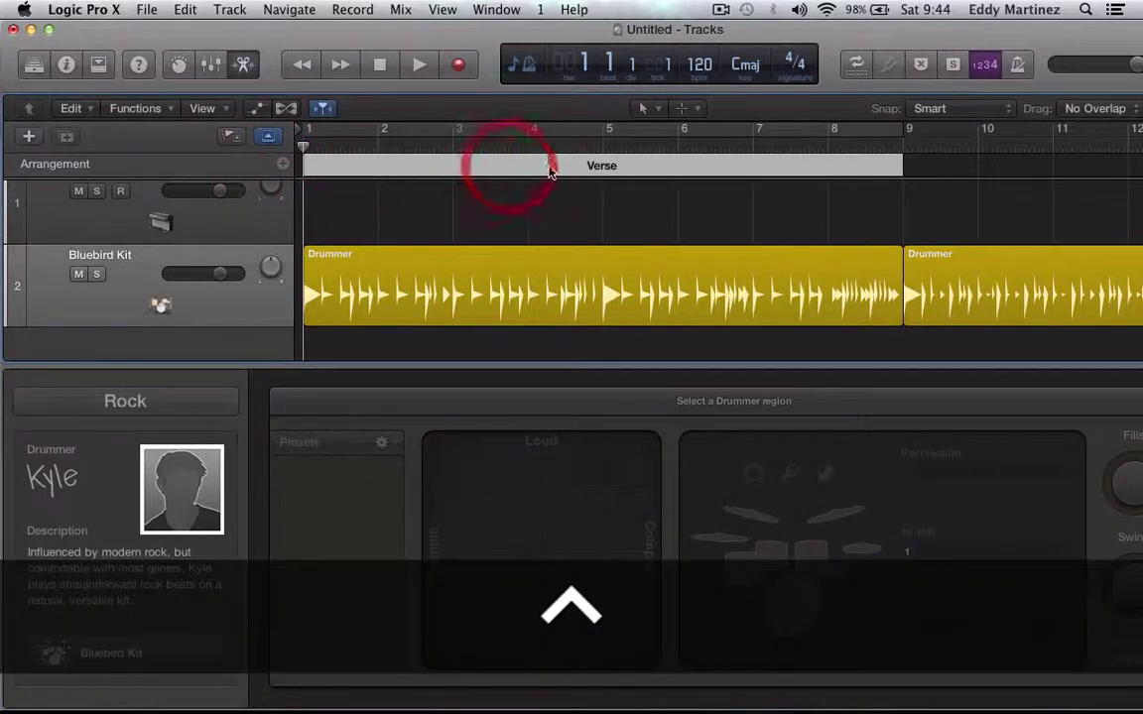
pyautogui.keyDown('ctrl'); pyautogui.click(625, 171); pyautogui.keyUp('ctrl')
pyautogui.click(628, 174)
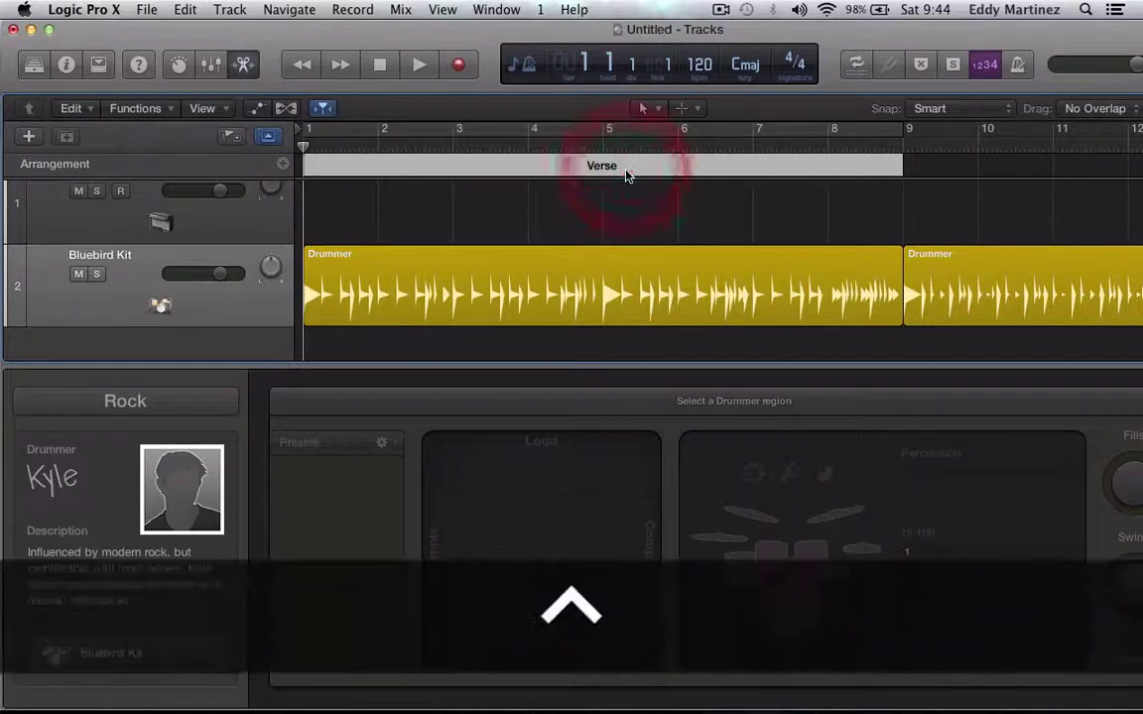
pyautogui.click(625, 172)
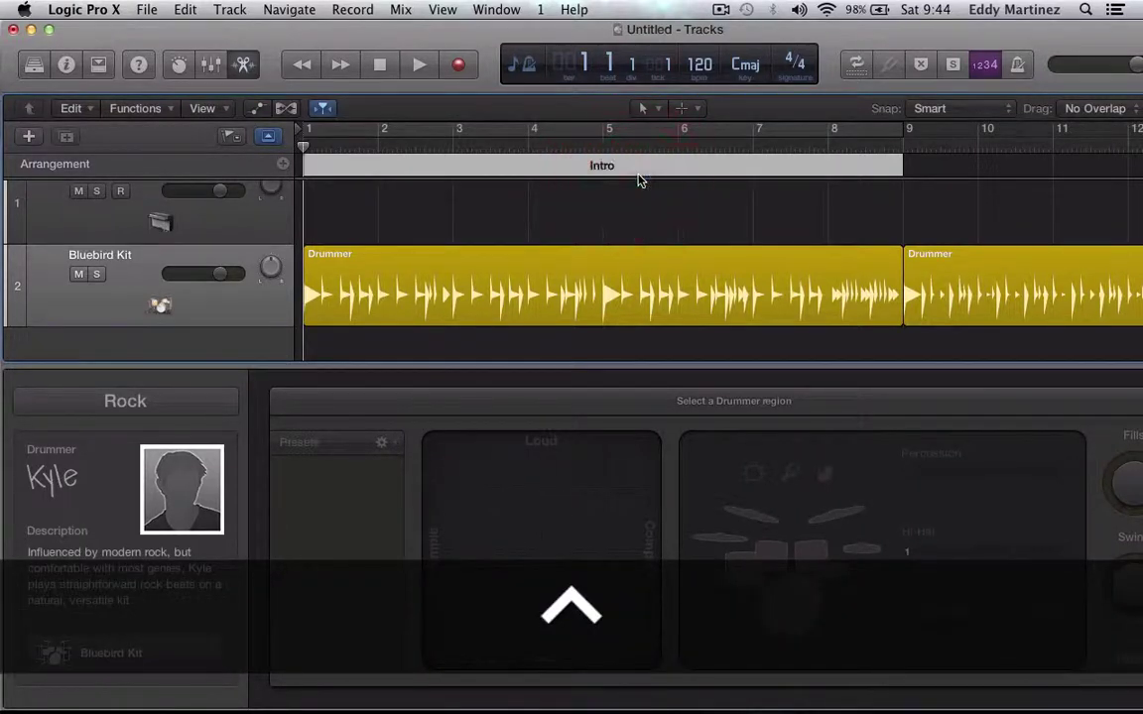
# Add a Verse arrangement marker from bar 9 to bar 17, above the second Drummer region.
pyautogui.hscroll(10, 945, 171)
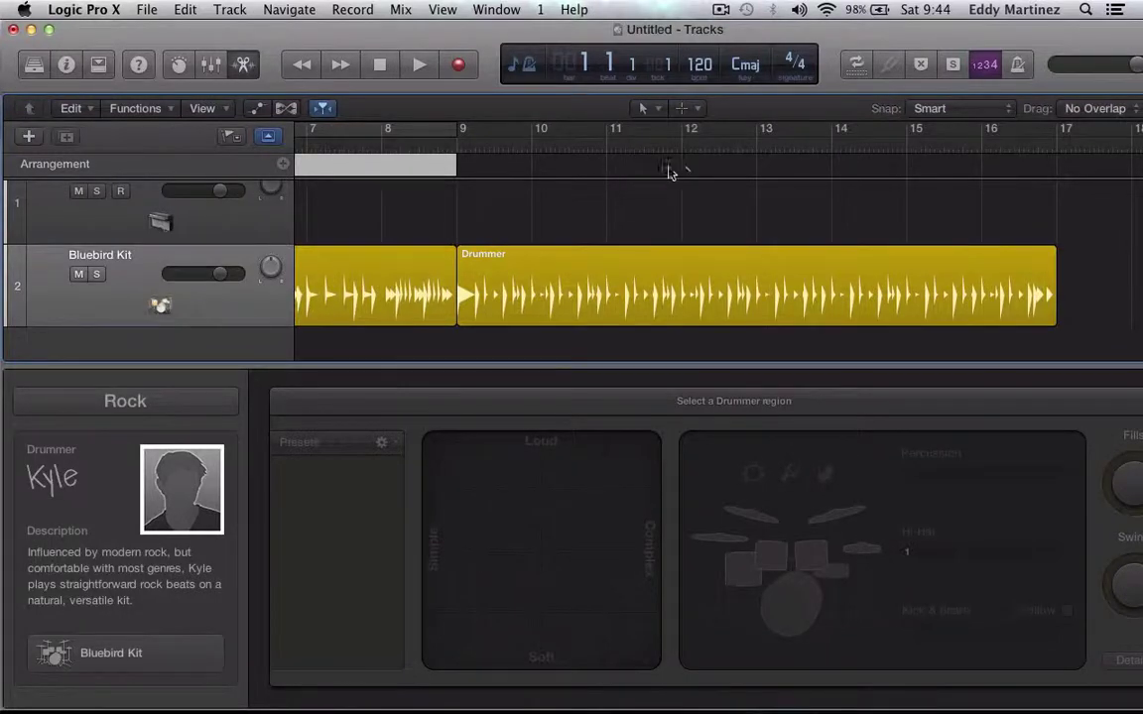
pyautogui.hscroll(-10, 611, 176)
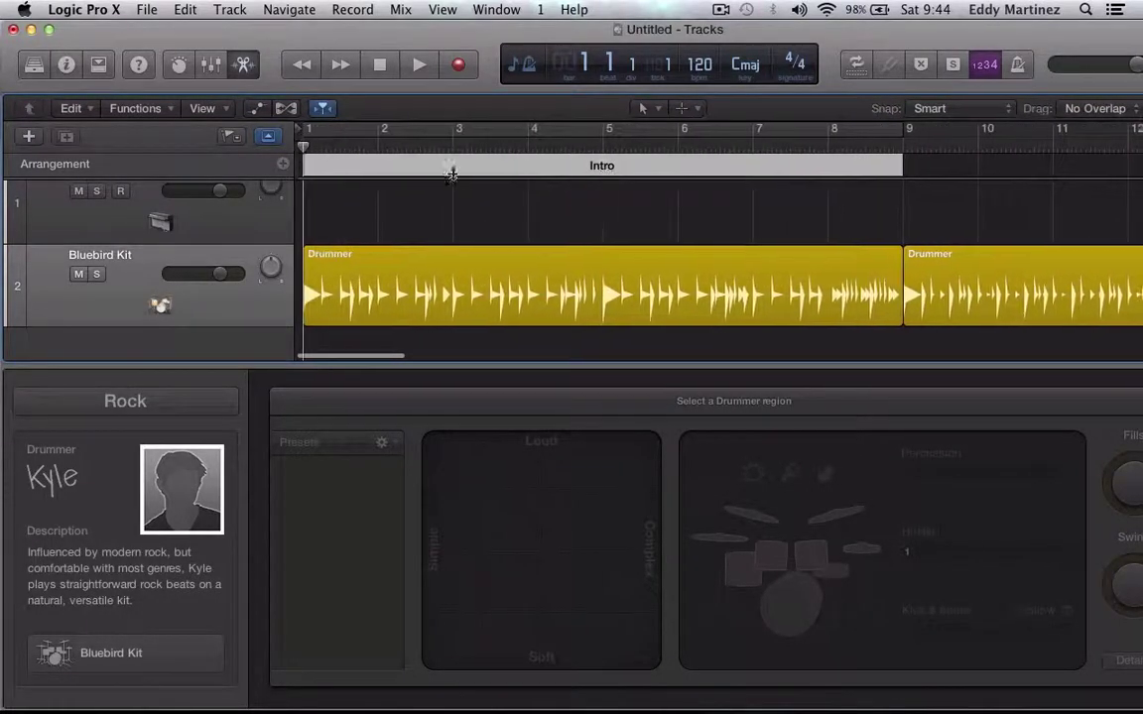
pyautogui.click(284, 166)
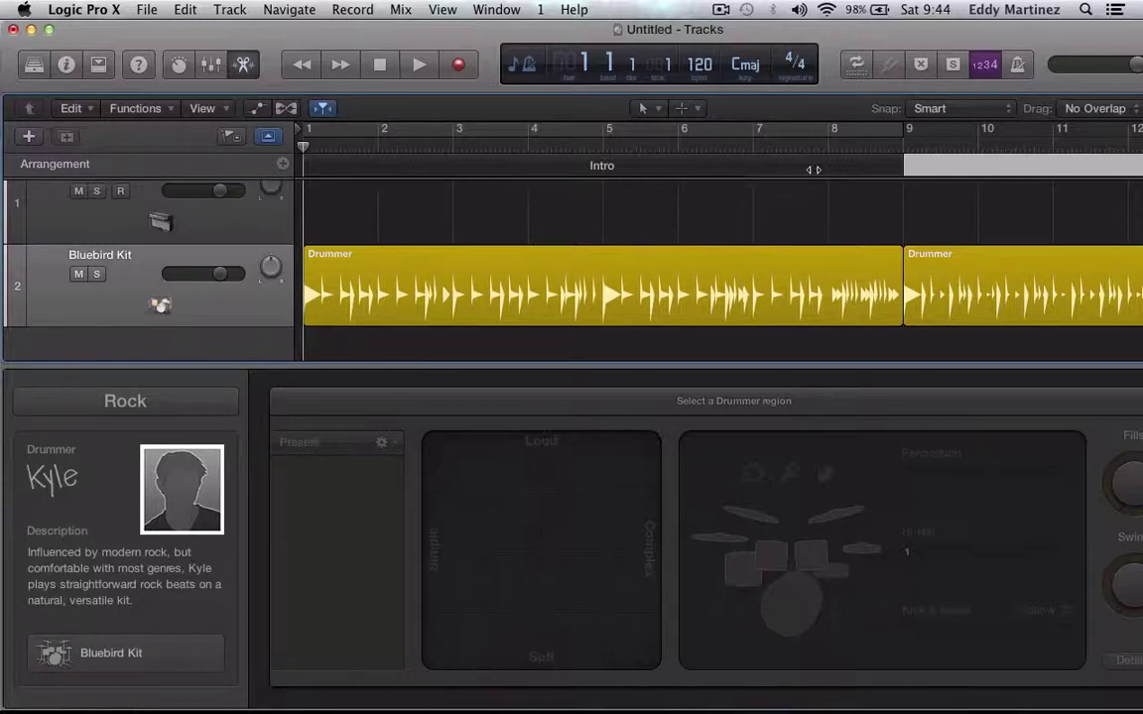
pyautogui.hscroll(5, 784, 174)
pyautogui.hscroll(2, 808, 190)
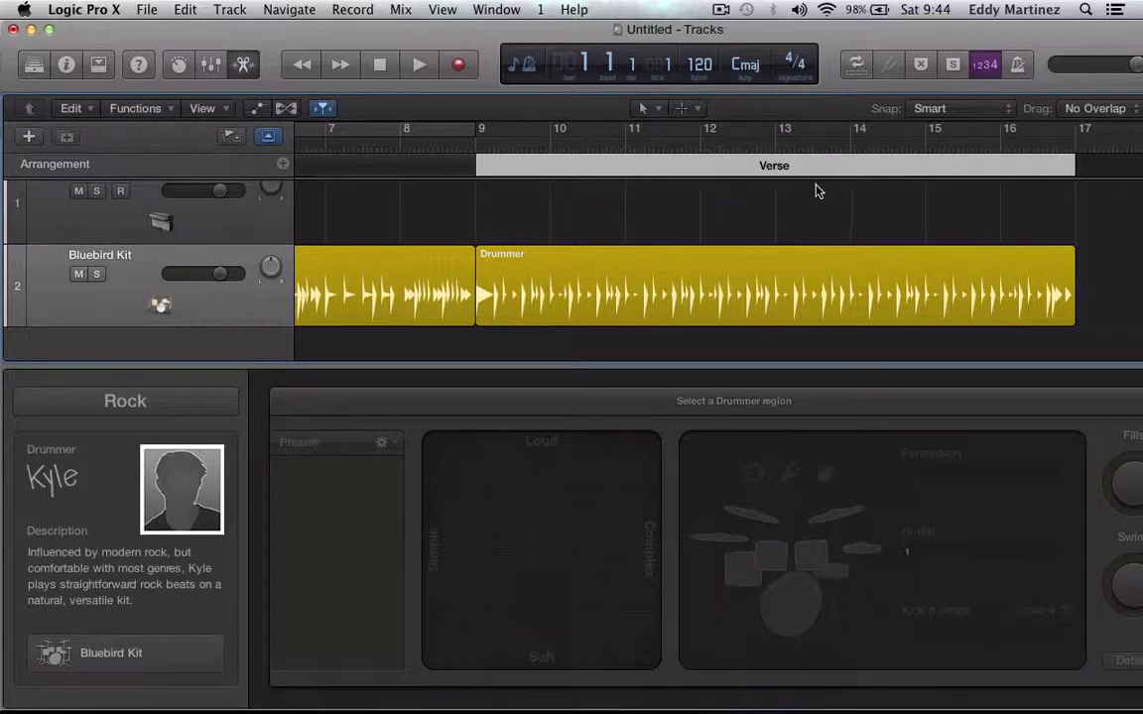
pyautogui.hscroll(-4, 867, 197)
pyautogui.hscroll(-2, 867, 199)
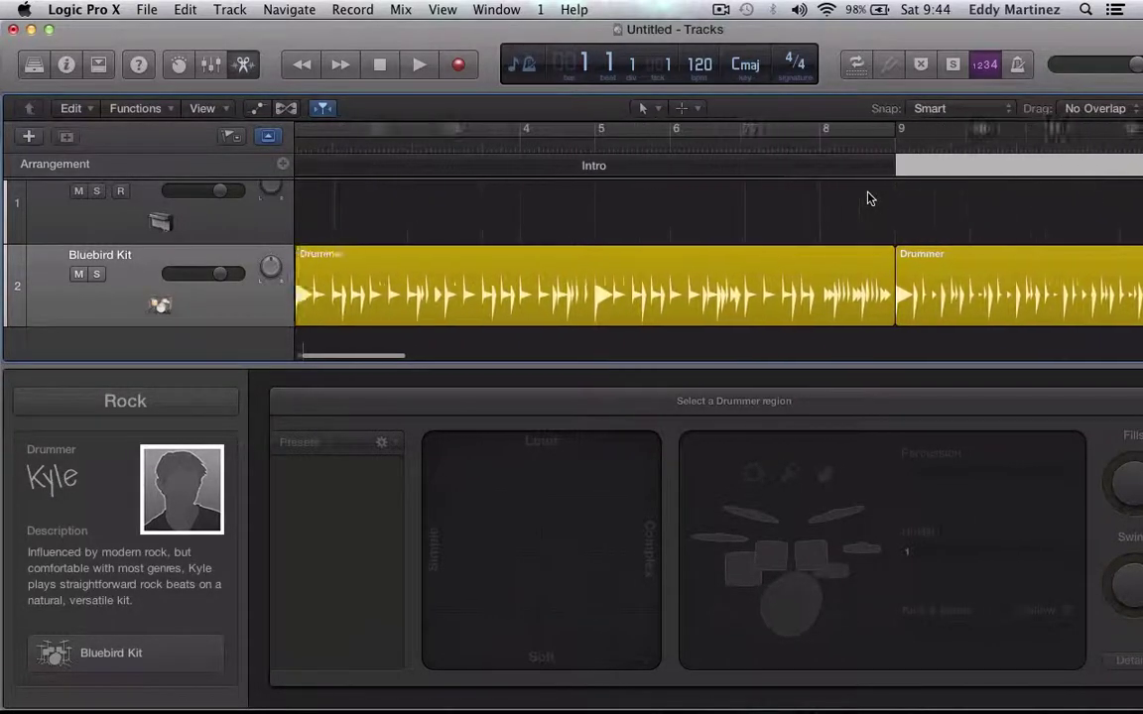
# Play the drum arrangement from the beginning of the Intro.
pyautogui.press('Return')
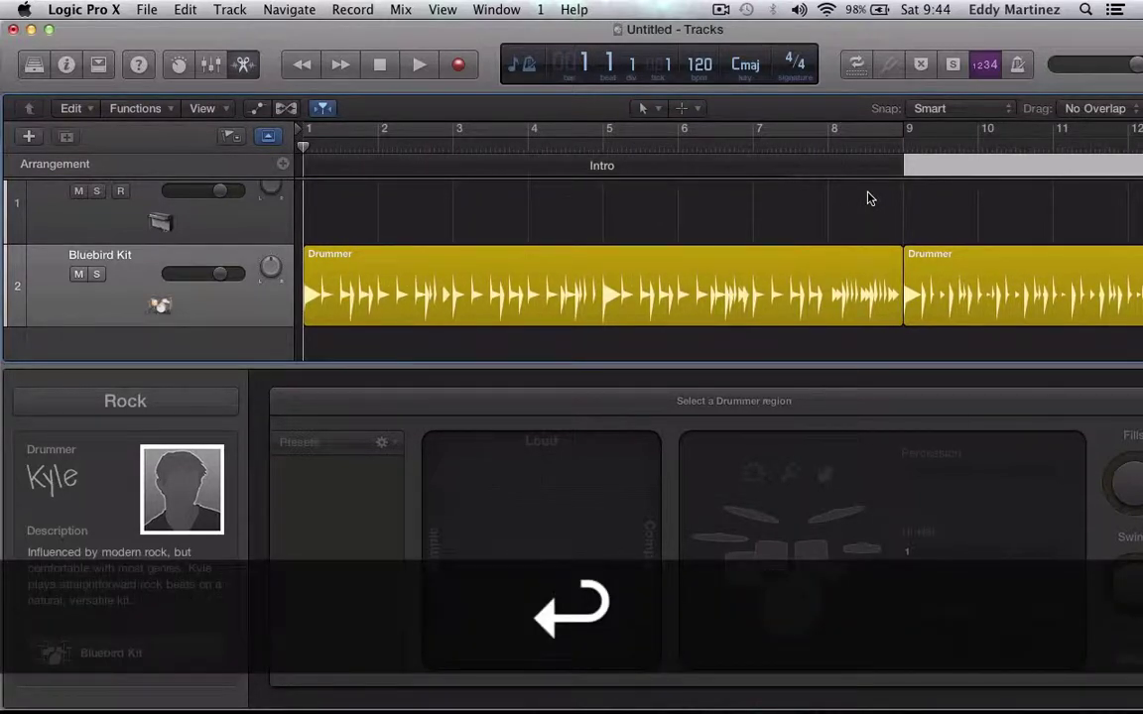
pyautogui.press('space')
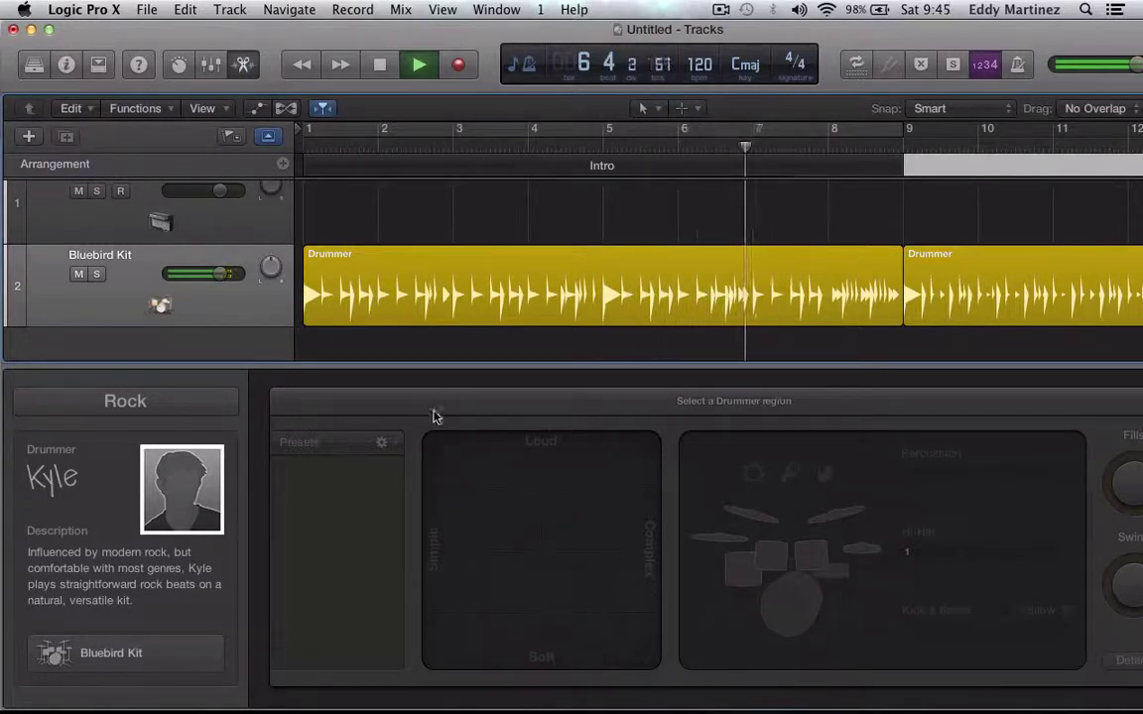
pyautogui.hscroll(1, 537, 402)
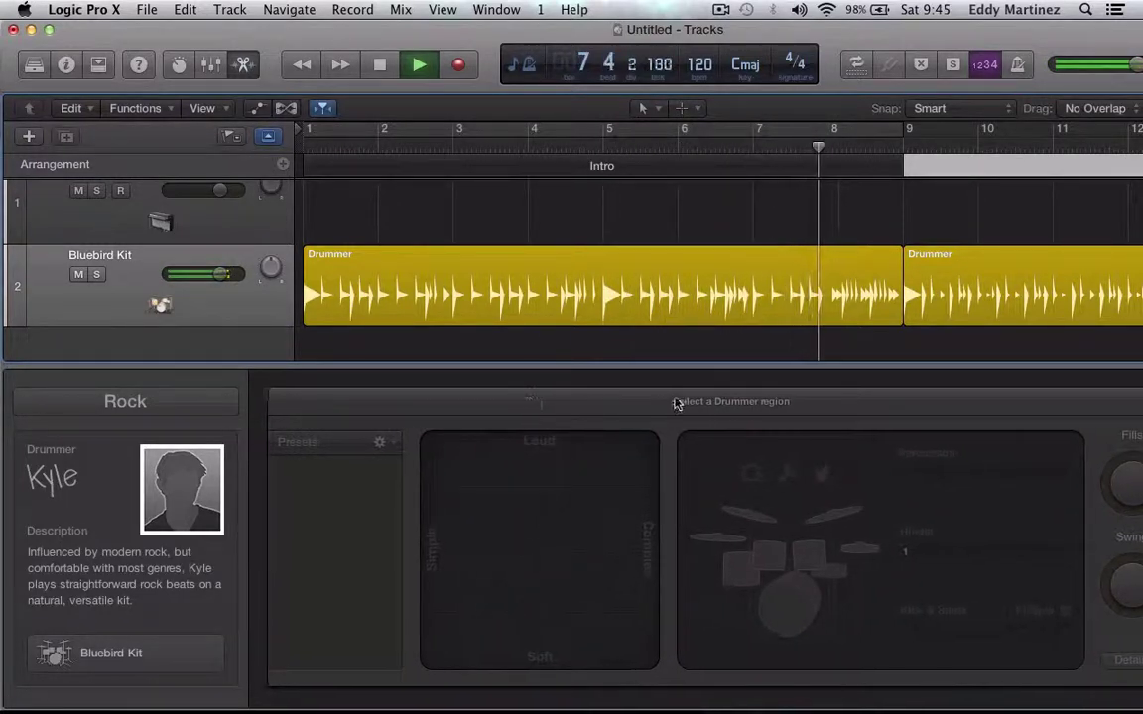
# Turn on Scroll in Play and hide the Drummer editor while the arrangement plays through the Verse, and stop playback.
pyautogui.click(210, 109)
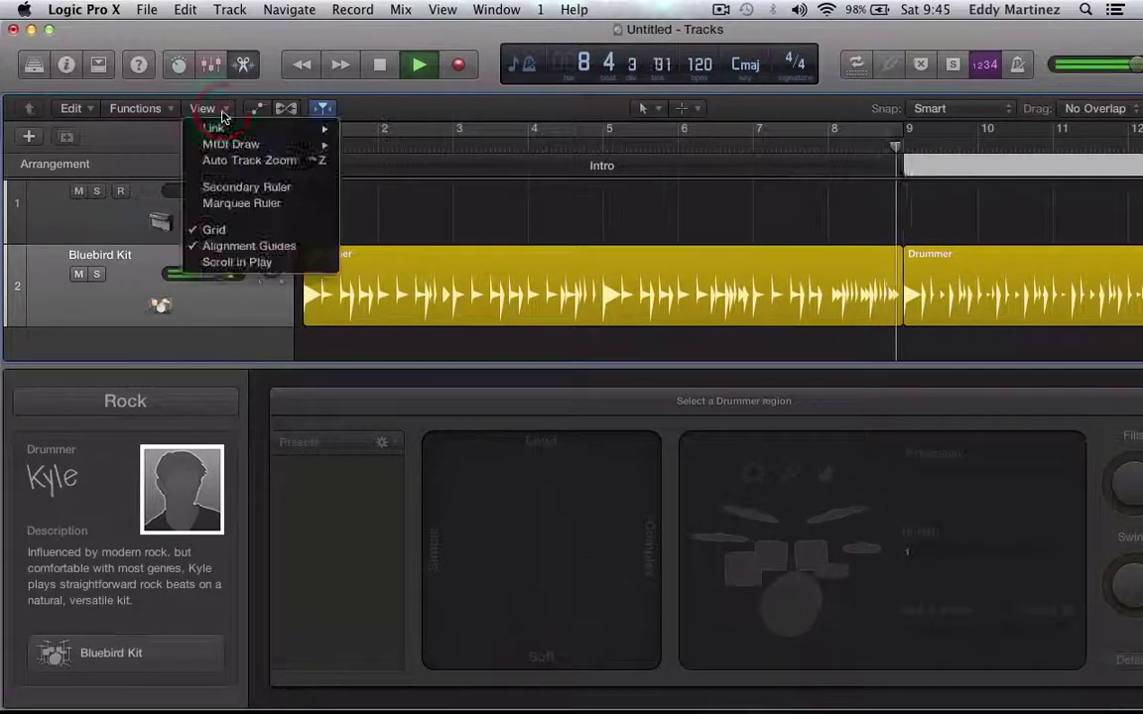
pyautogui.click(246, 266)
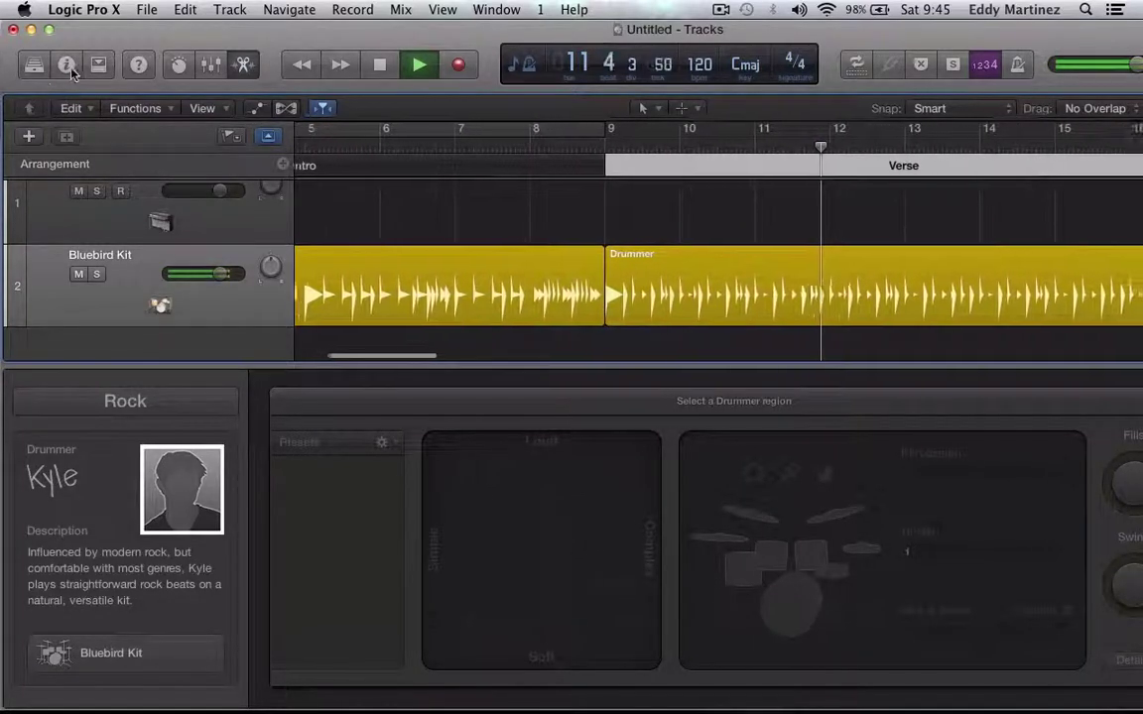
pyautogui.click(243, 66)
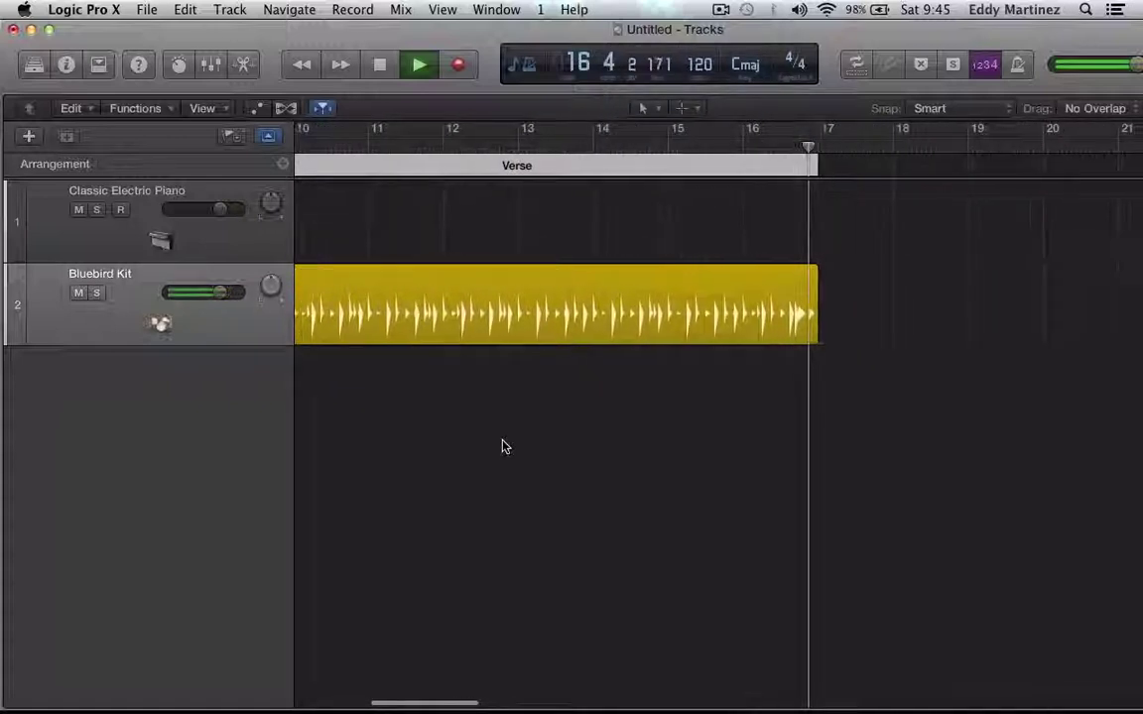
pyautogui.press('space')
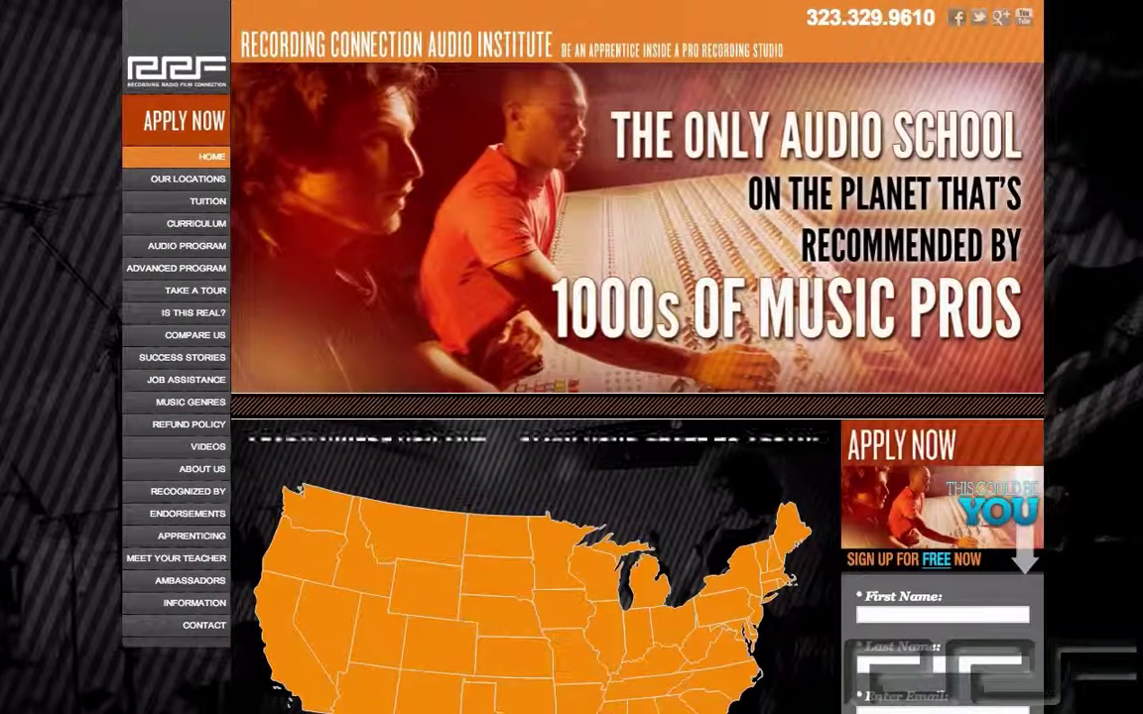
# Look over the Recording Connection home page in the web browser and open its Take a Tour link.
pyautogui.scroll(-3, 572, 357)
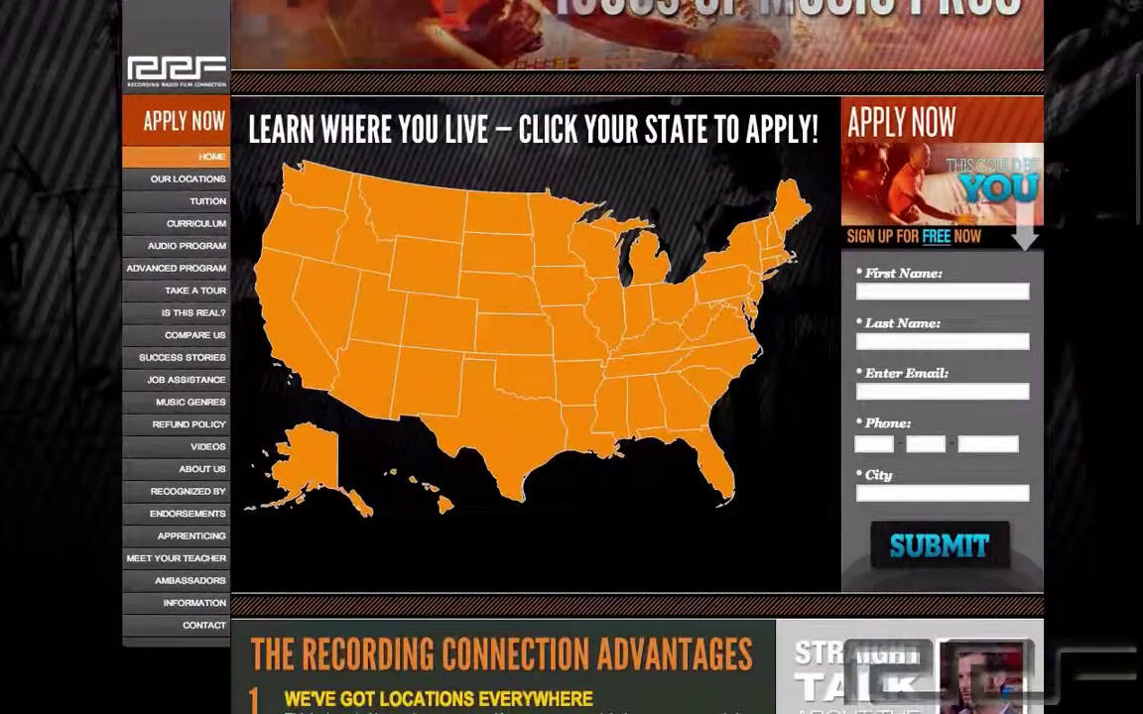
pyautogui.scroll(3, 571, 358)
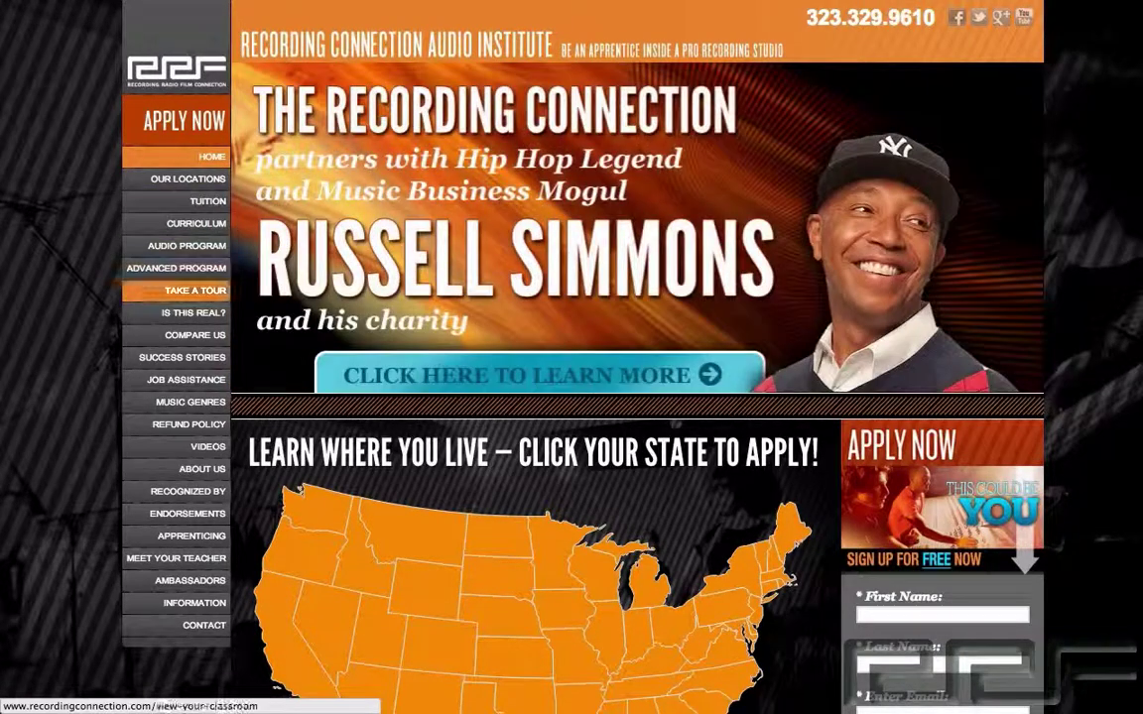
pyautogui.click(196, 290)
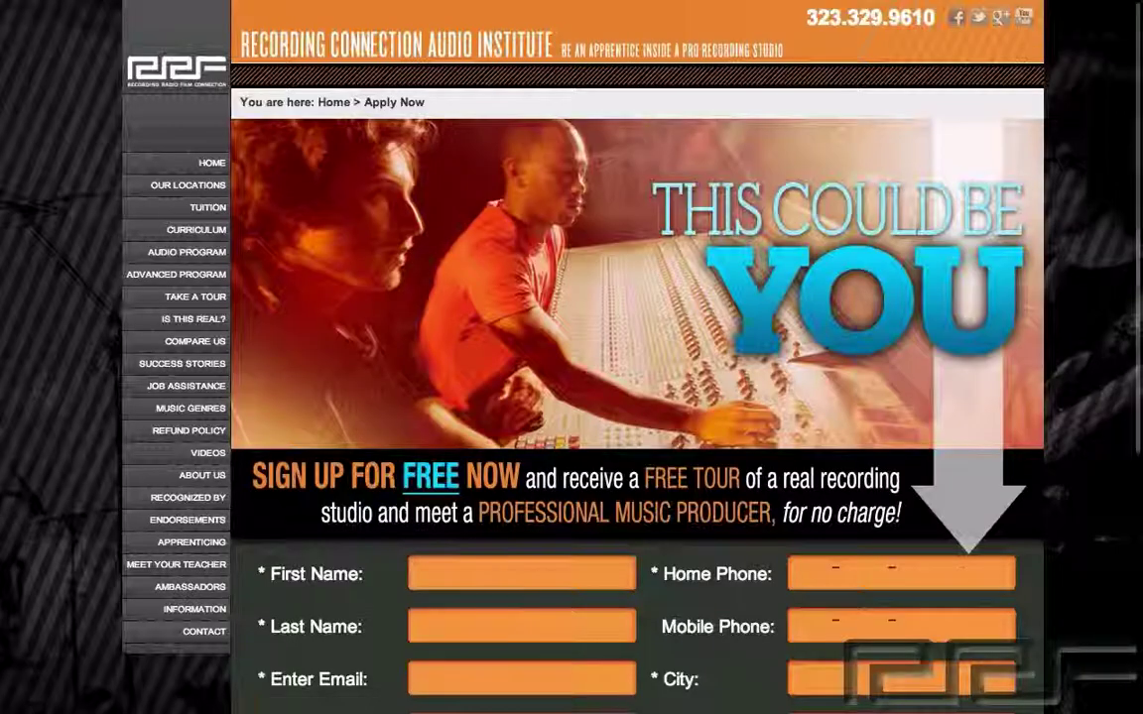
# Skim the free sign-up form page and open the Success Stories page to view its featured stories.
pyautogui.scroll(-3, 572, 358)
pyautogui.scroll(-3, 572, 357)
pyautogui.scroll(5, 571, 358)
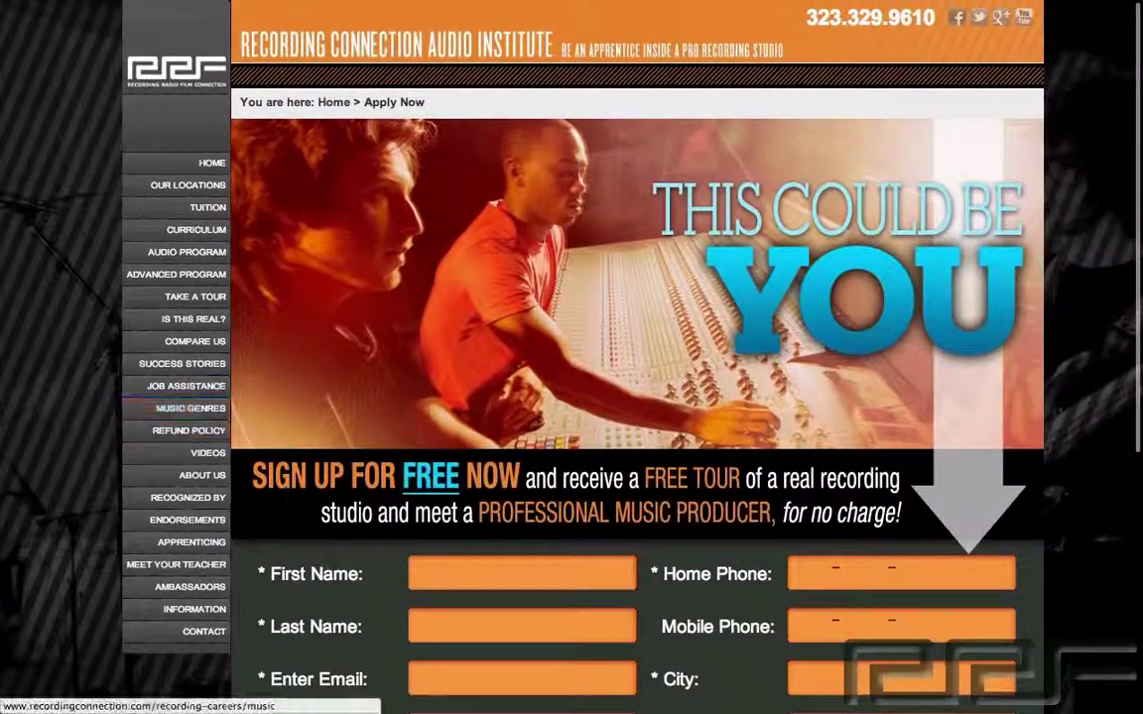
pyautogui.click(183, 364)
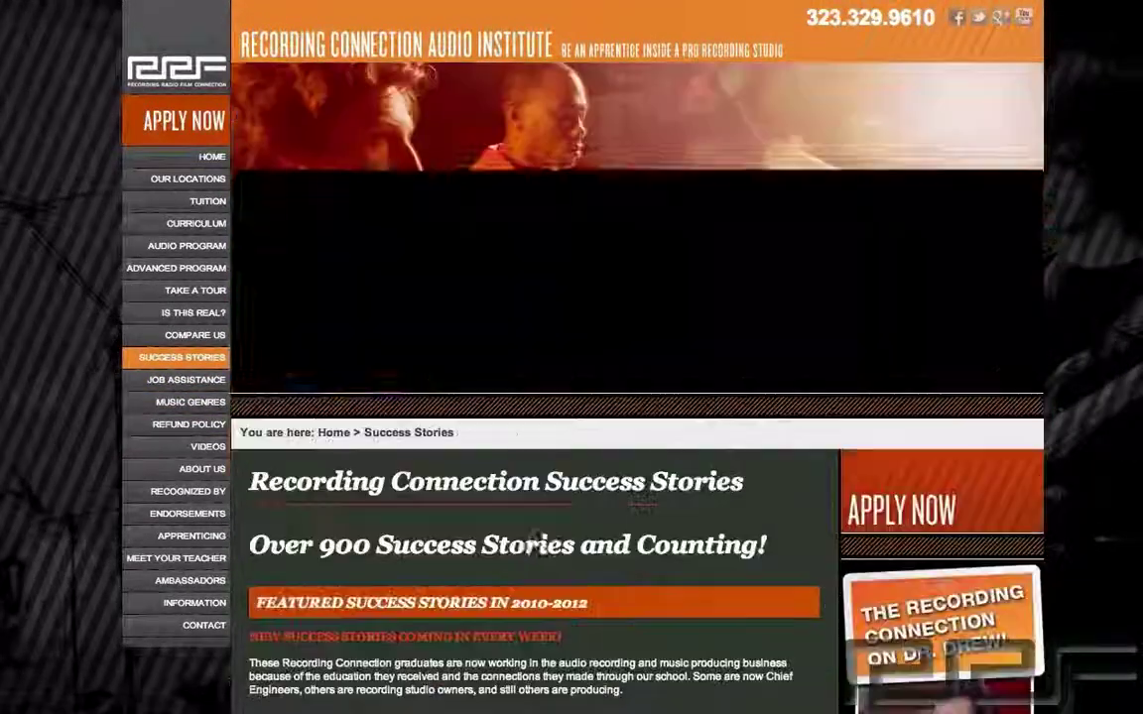
pyautogui.scroll(-1, 572, 357)
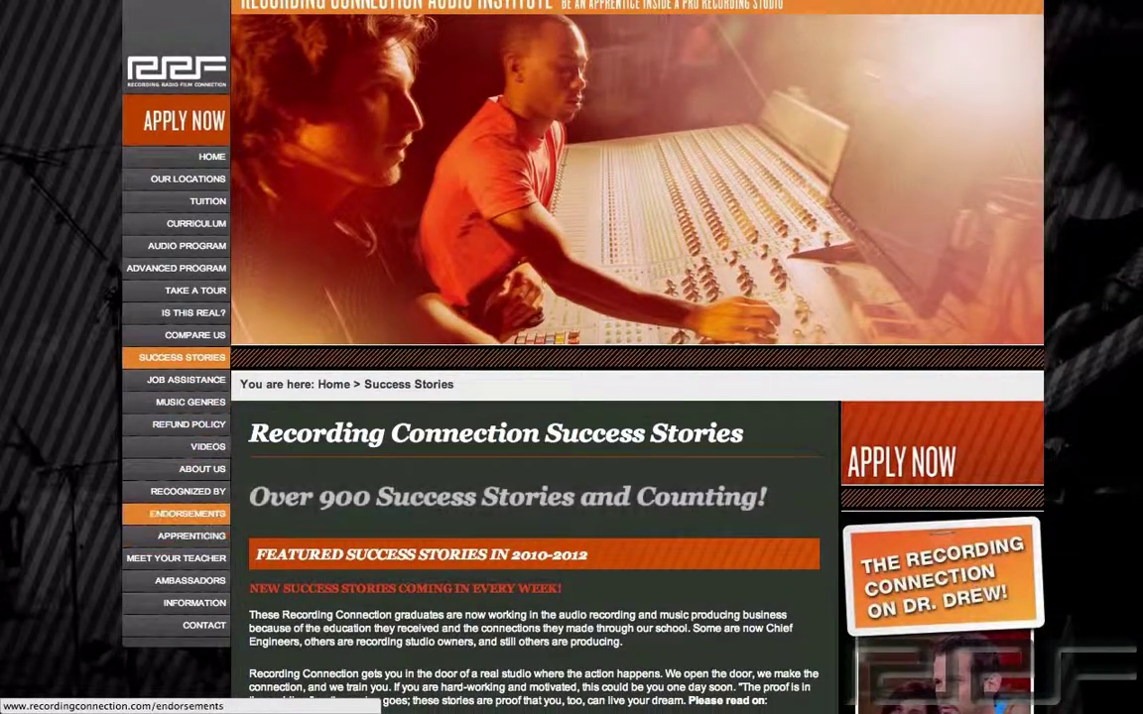
# Open the Endorsements page and view successive groups of celebrity and music producer profiles.
pyautogui.click(187, 513)
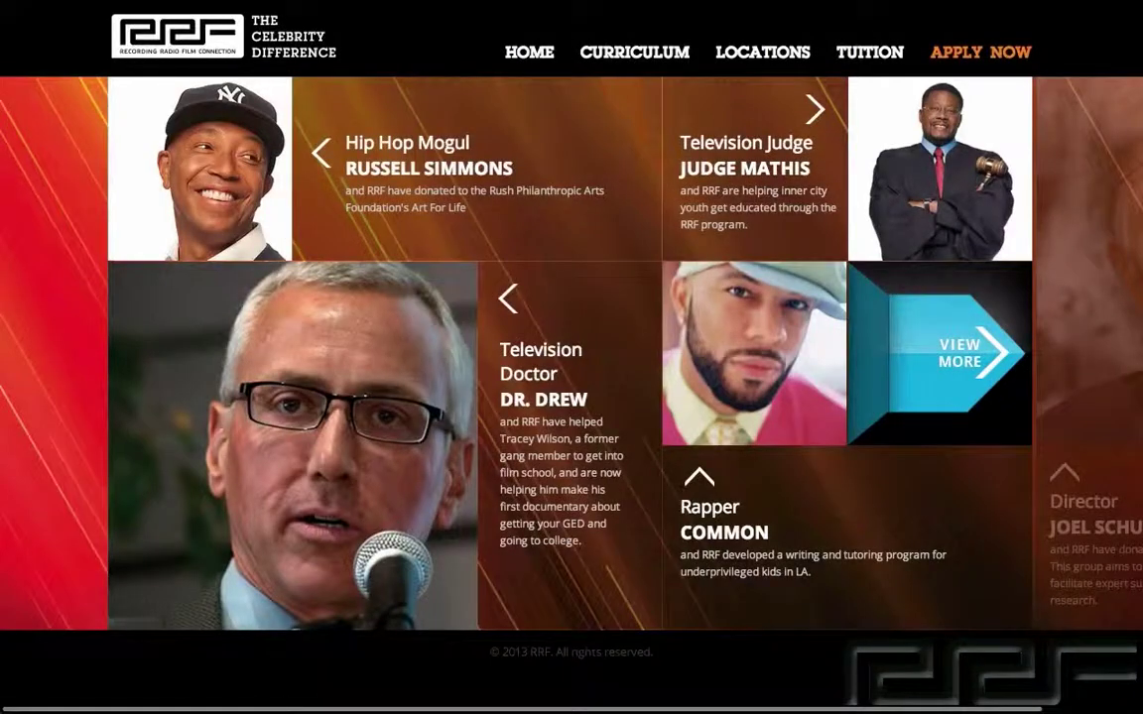
pyautogui.click(935, 349)
pyautogui.click(935, 349)
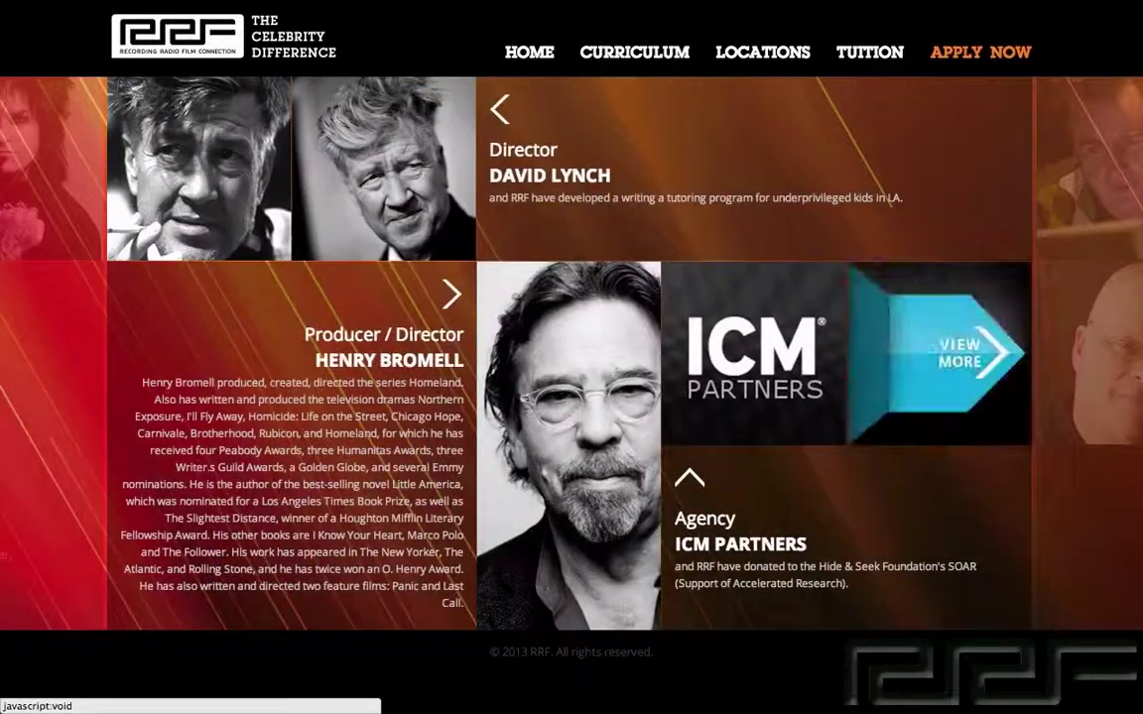
pyautogui.click(936, 350)
pyautogui.click(937, 350)
pyautogui.click(937, 350)
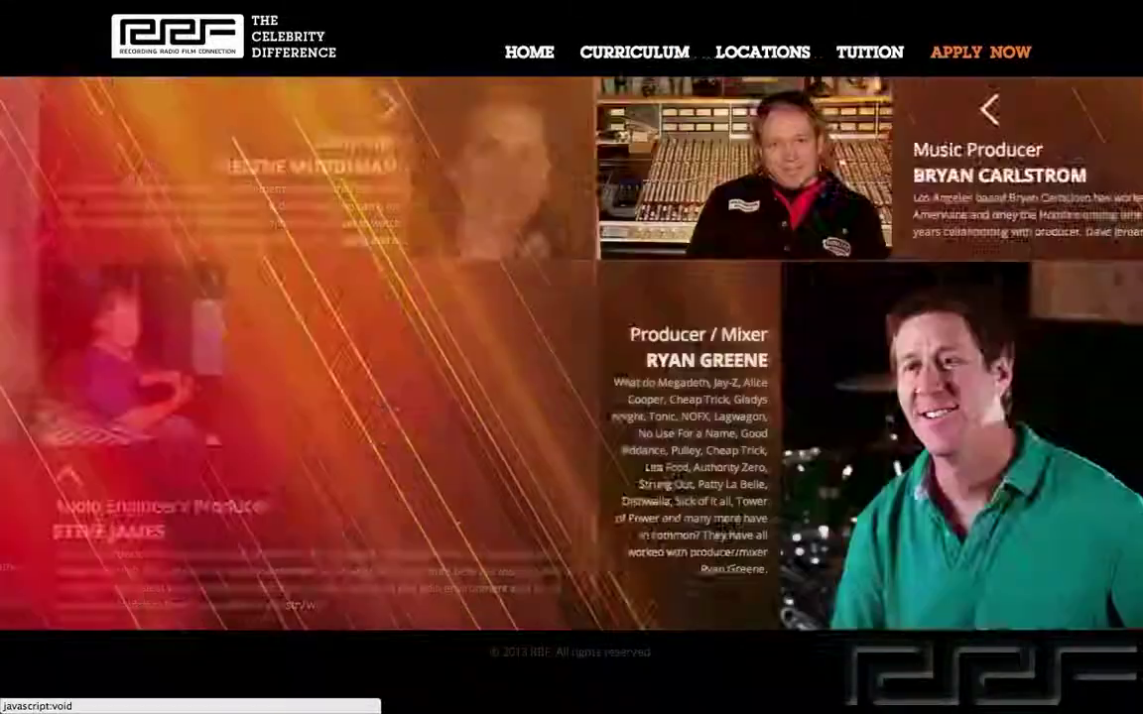
pyautogui.click(938, 351)
pyautogui.click(938, 351)
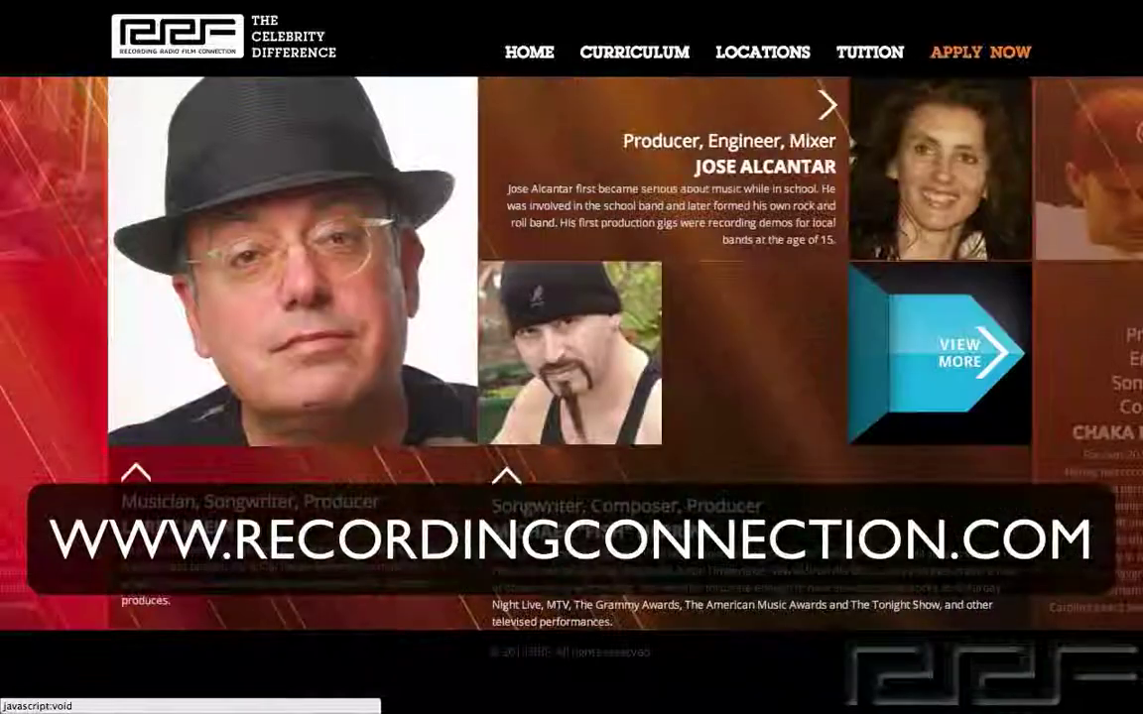
pyautogui.click(938, 353)
pyautogui.click(937, 352)
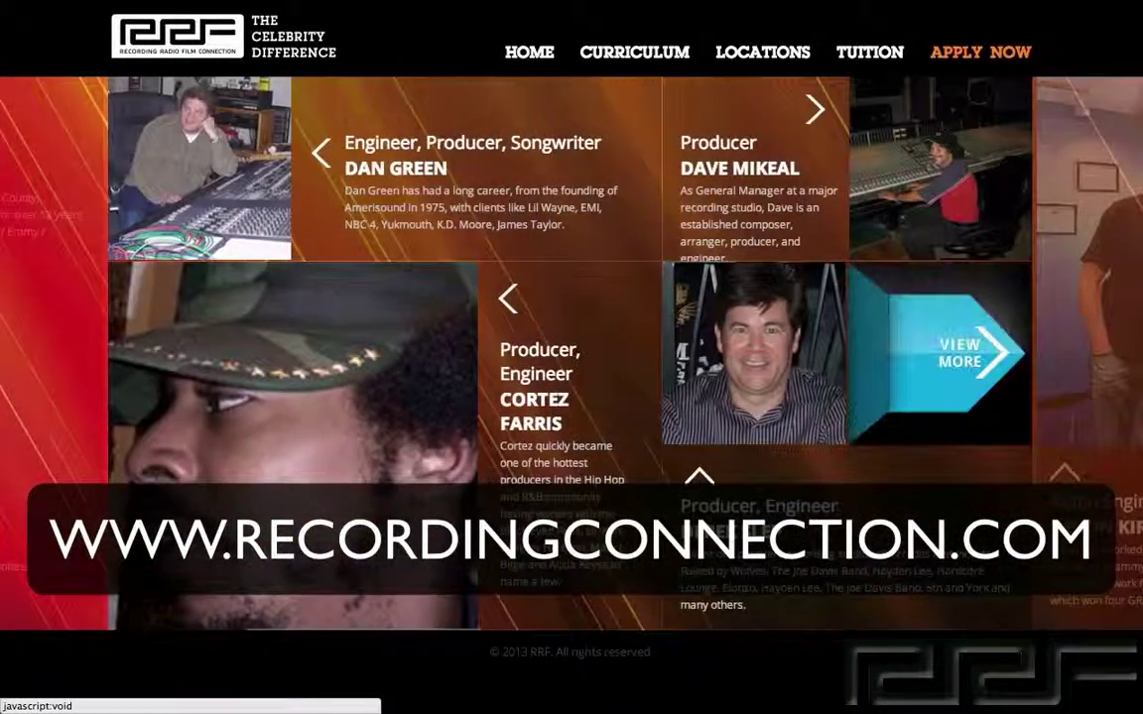
pyautogui.click(941, 352)
pyautogui.click(940, 352)
pyautogui.click(941, 352)
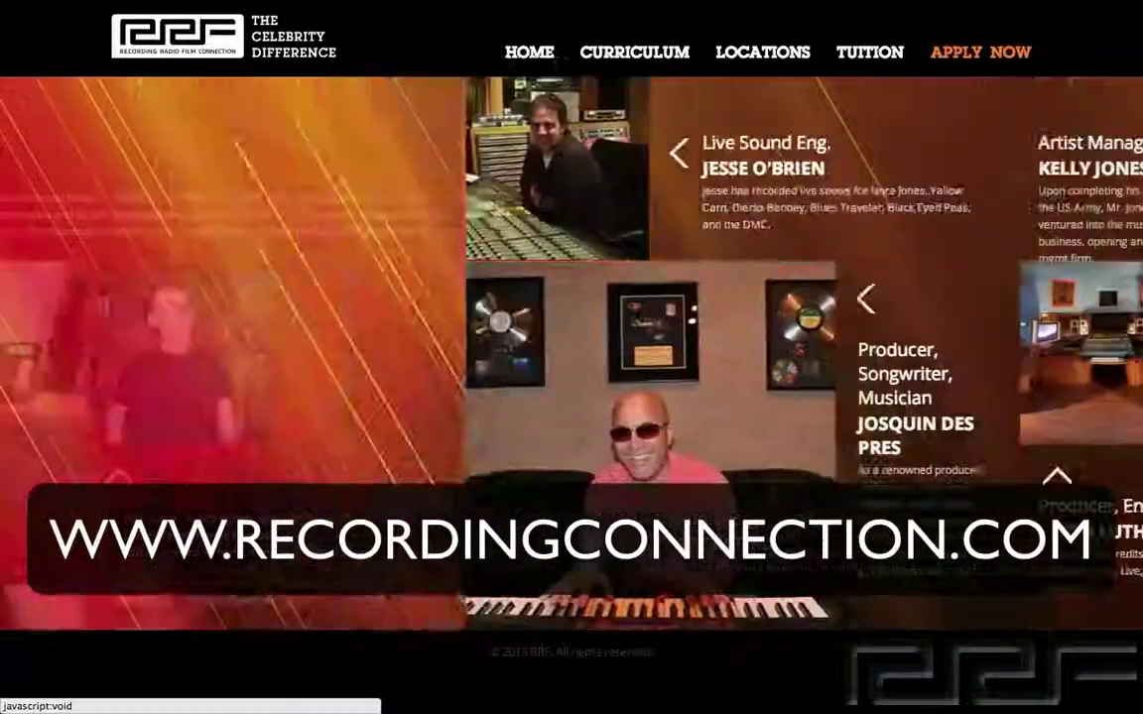